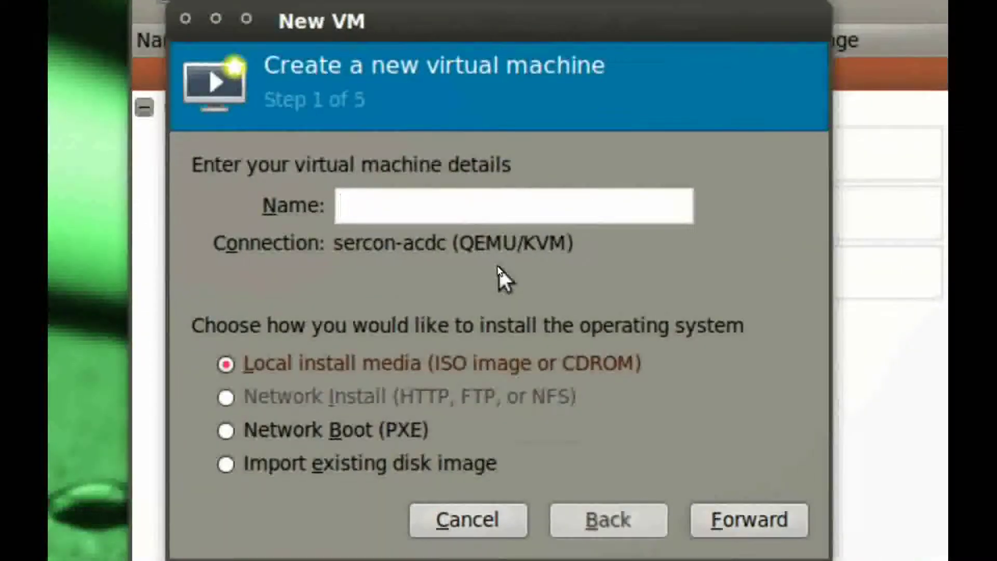
Step: Name the new virtual machine Windows7-Ultimate-x86, keep local install media as the installation method, and continue
{"action": "type", "text": "Windows7-"}
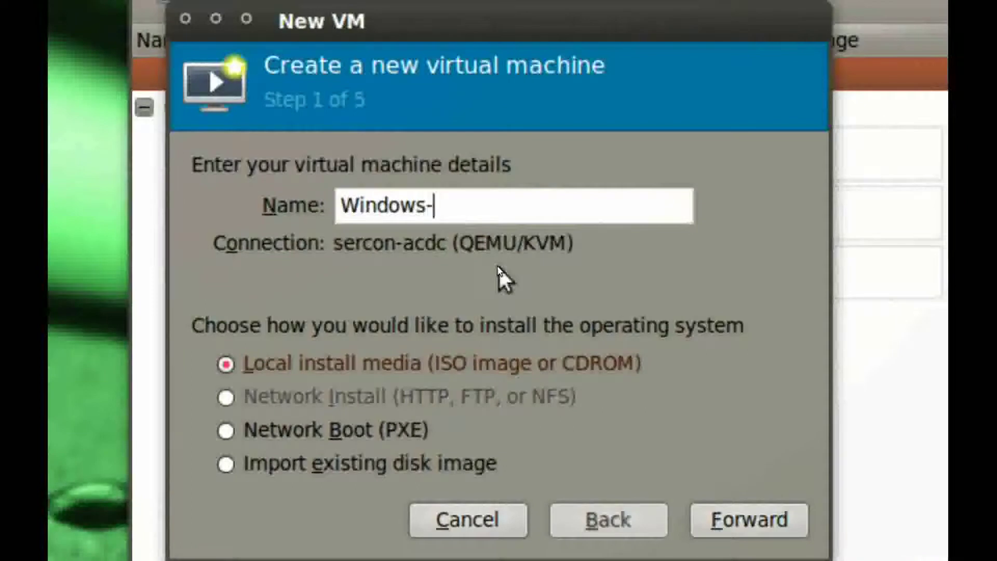
{"action": "key", "text": "BackSpace"}
{"action": "type", "text": "7-Ultimate-x86"}
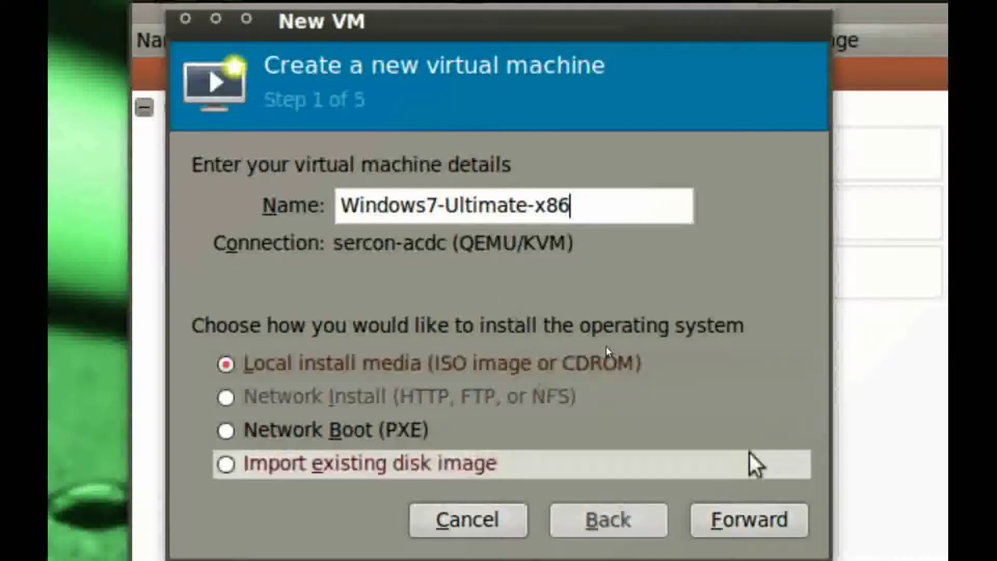
{"action": "left_click", "coordinate": [771, 517]}
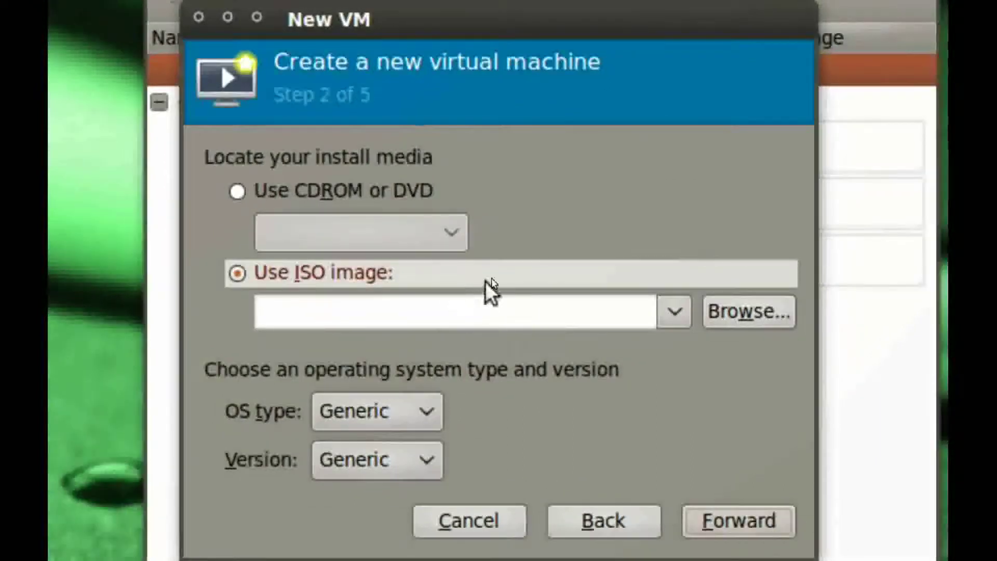
Step: Choose Windows7-Ultimate-x86-SP1.iso from the default storage pool as the install media
{"action": "left_click", "coordinate": [746, 311]}
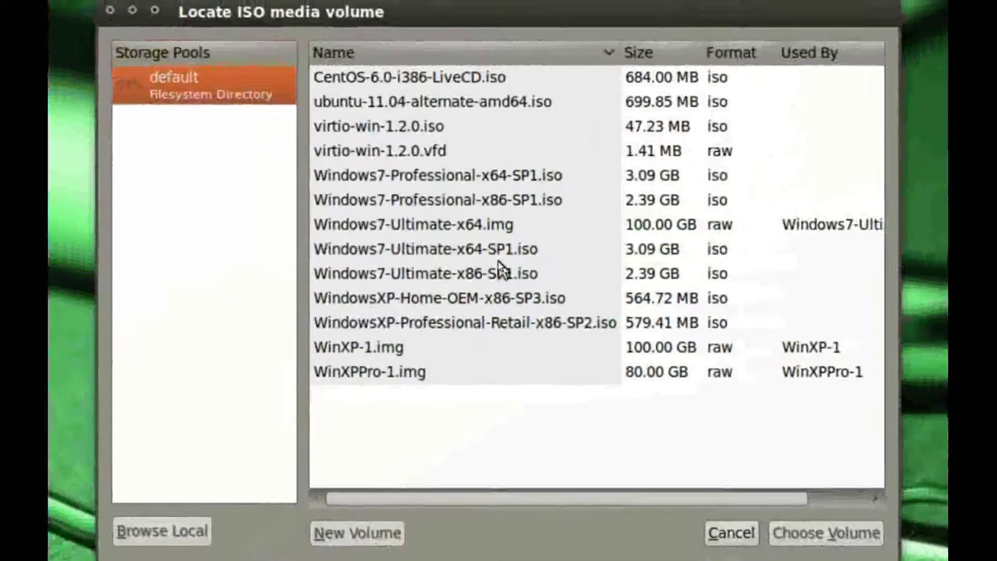
{"action": "left_click", "coordinate": [445, 87]}
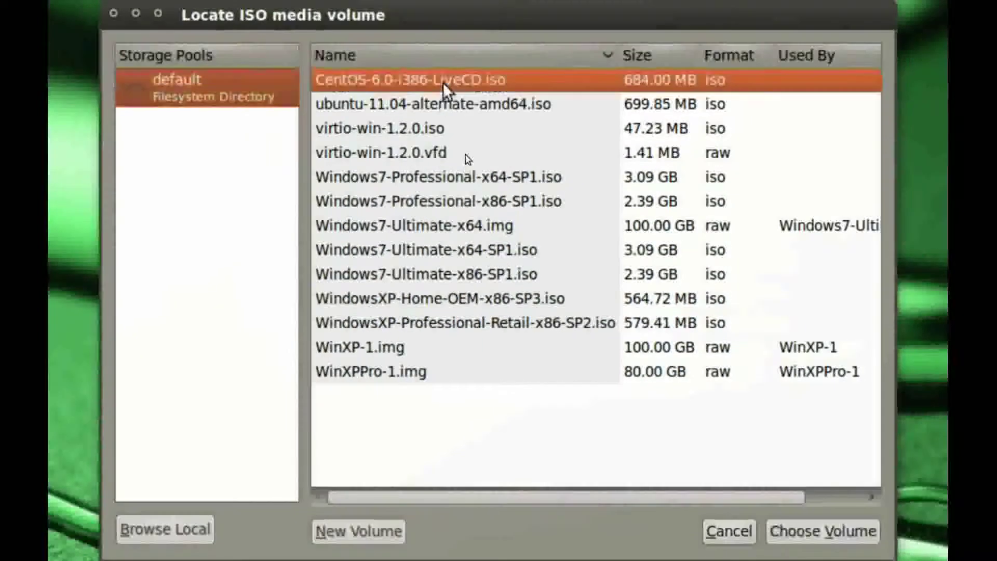
{"action": "left_click", "coordinate": [452, 107]}
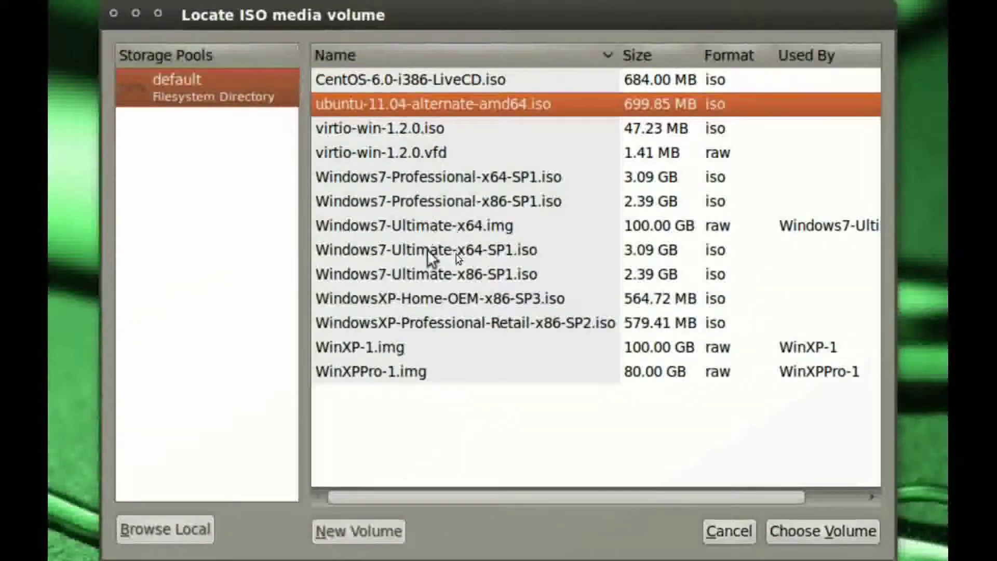
{"action": "left_click", "coordinate": [423, 274]}
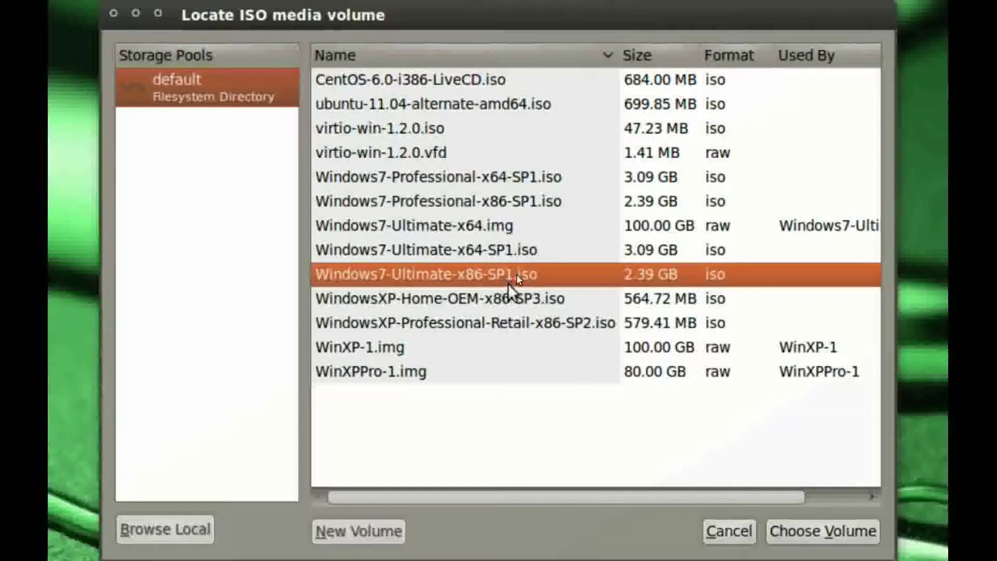
{"action": "left_click", "coordinate": [786, 530]}
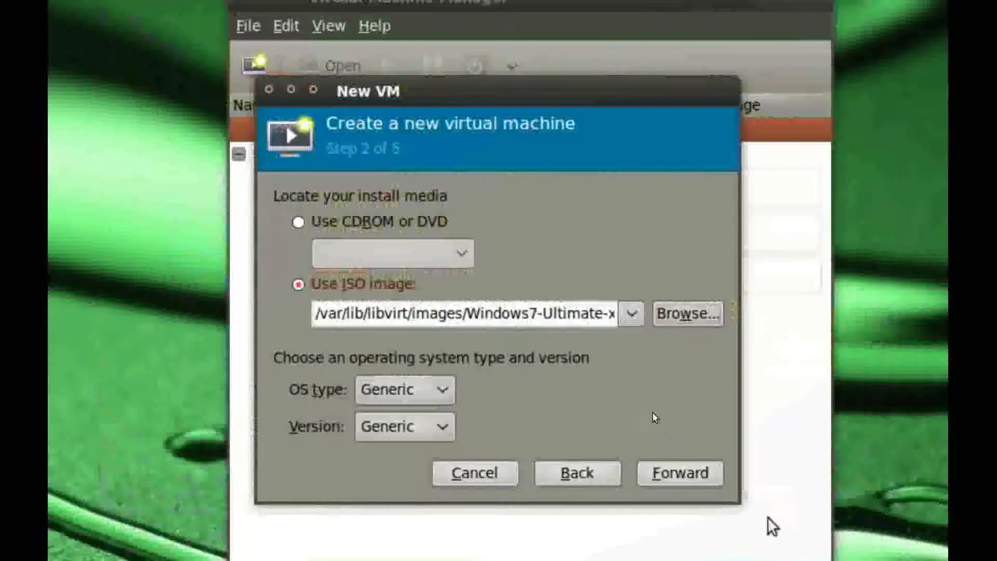
Step: Set the OS type to Windows and the version to Microsoft Windows 7, and continue to the memory settings
{"action": "left_click", "coordinate": [433, 390]}
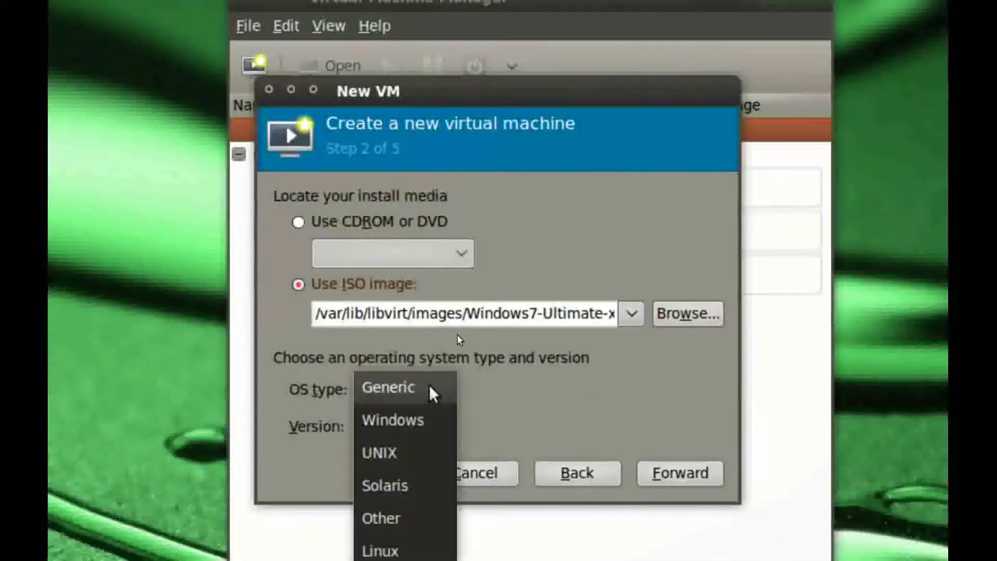
{"action": "left_click", "coordinate": [441, 423]}
{"action": "left_click", "coordinate": [588, 431]}
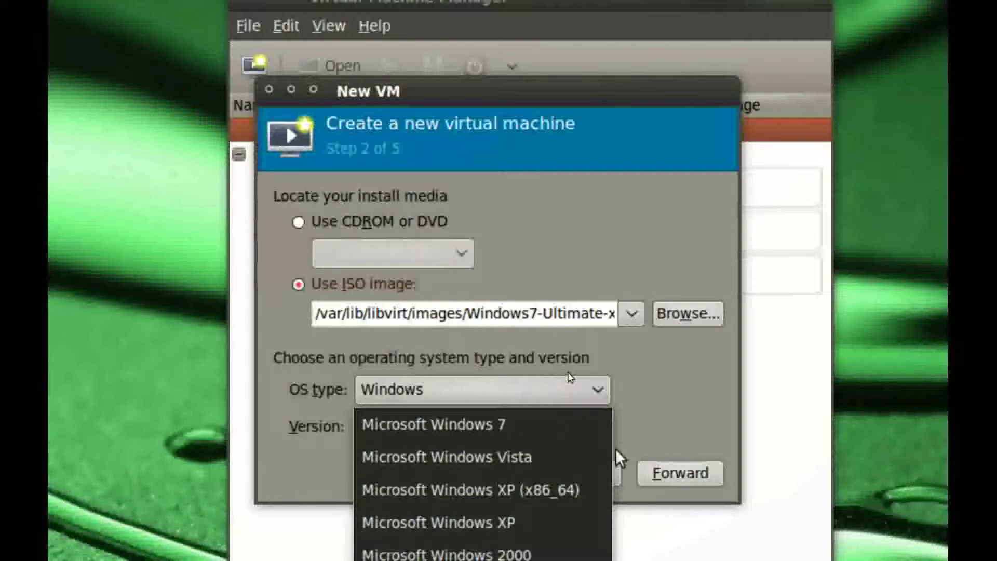
{"action": "left_click", "coordinate": [639, 412]}
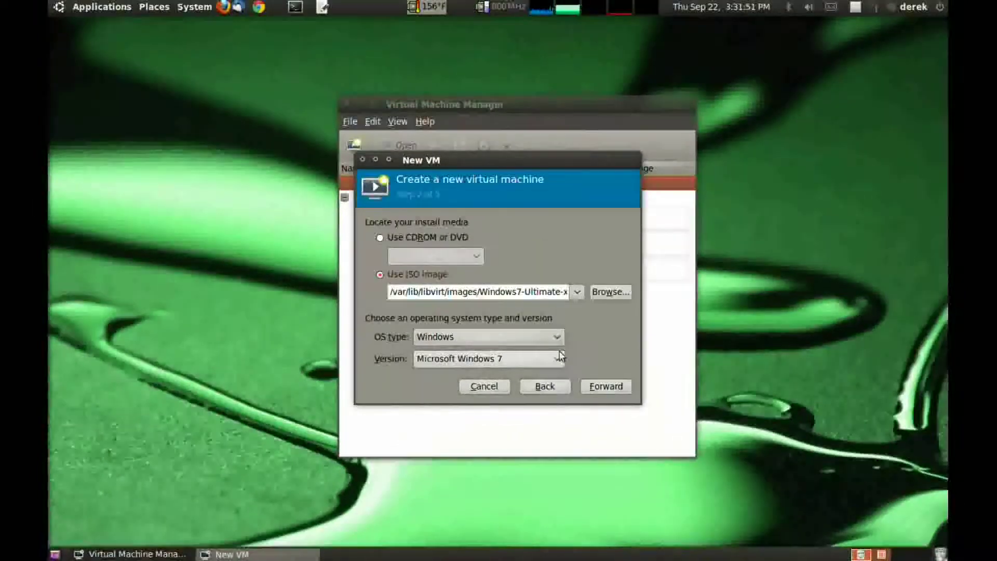
{"action": "left_click", "coordinate": [548, 363]}
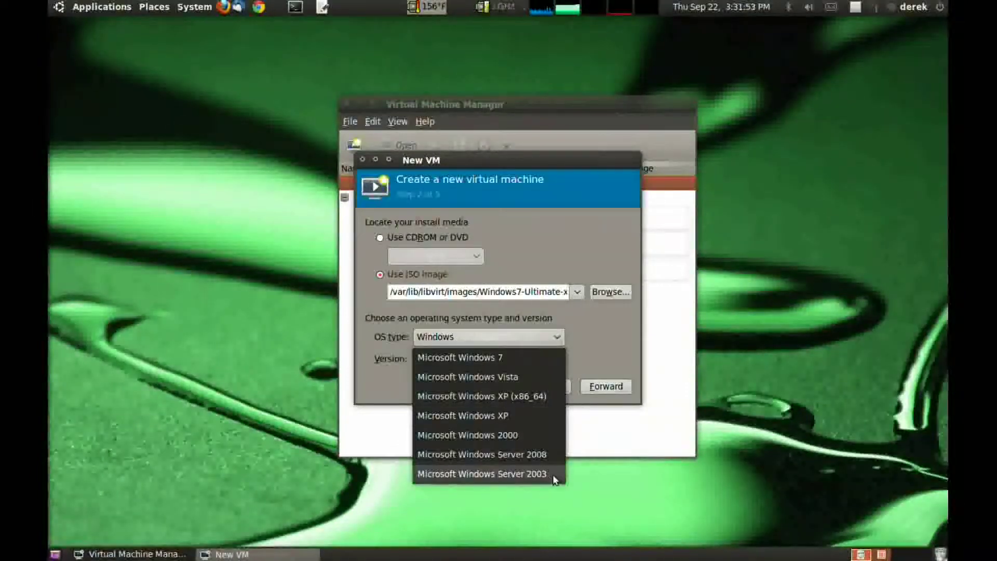
{"action": "left_click", "coordinate": [550, 359]}
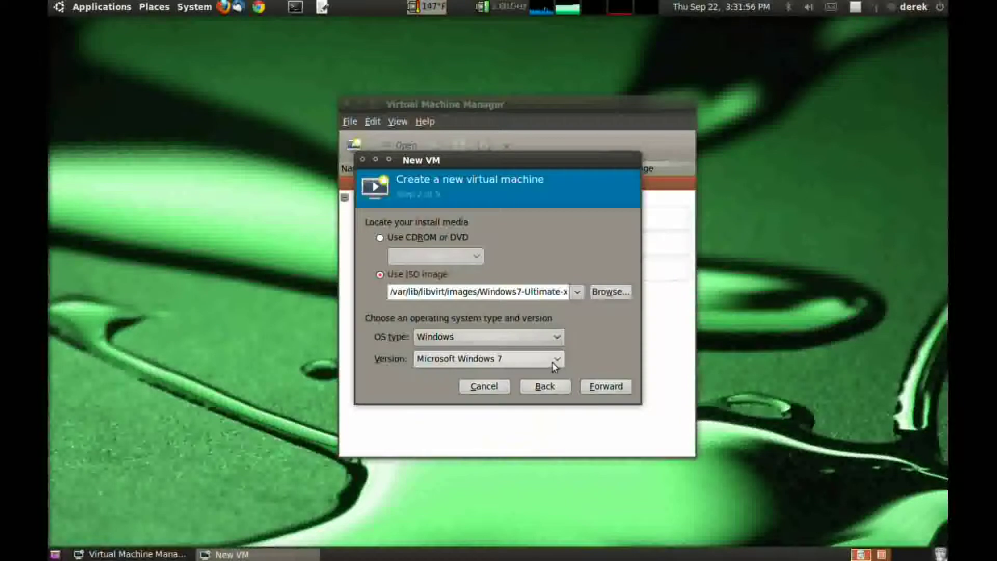
{"action": "left_click", "coordinate": [597, 390]}
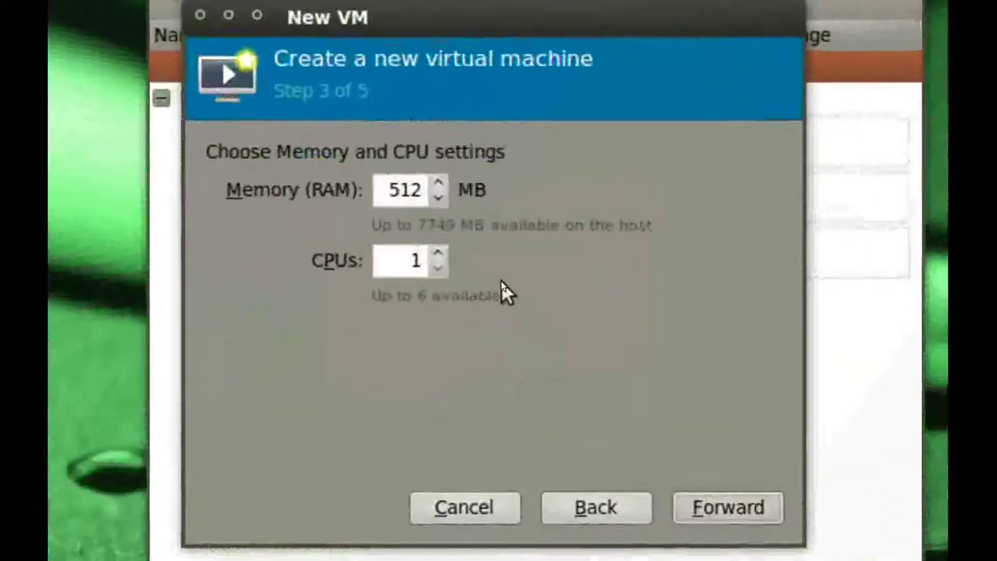
Step: Give the virtual machine 2048 MB of memory and 2 CPUs, and continue to the storage settings
{"action": "double_click", "coordinate": [404, 196]}
{"action": "type", "text": "2048"}
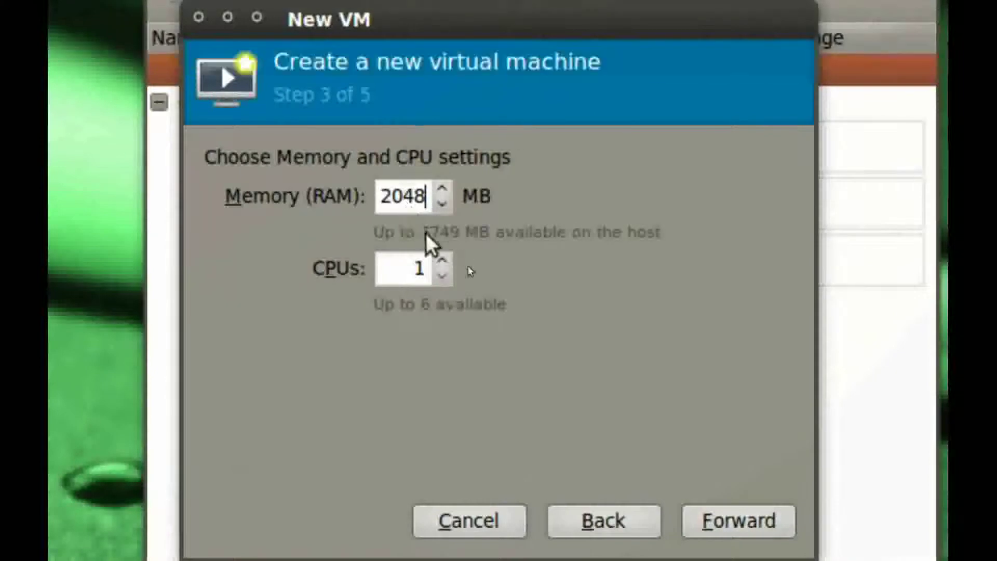
{"action": "left_click", "coordinate": [713, 519]}
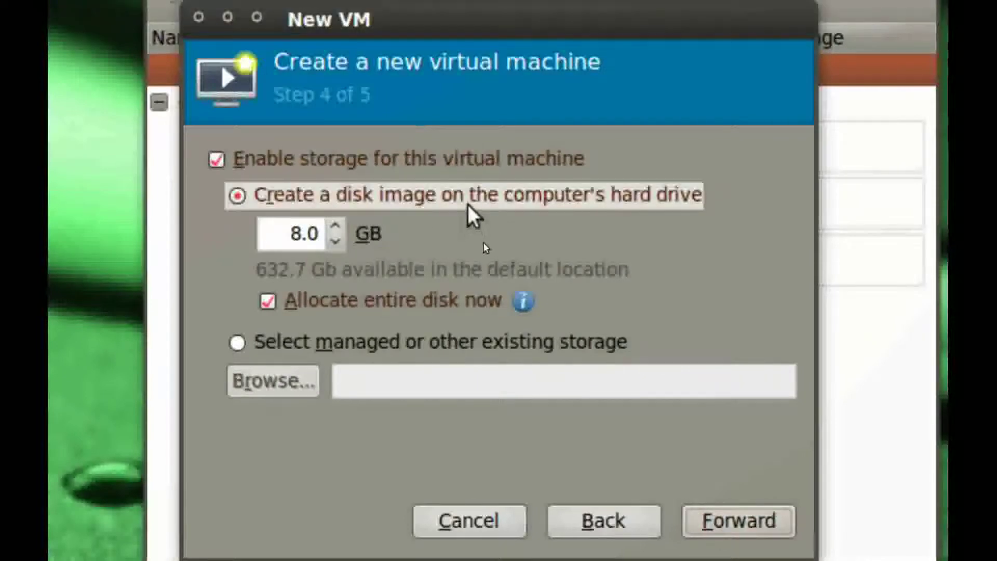
Step: Set the new disk image's size to 100 GB with the entire disk allocated now, and continue
{"action": "key", "text": "shift+Left"}
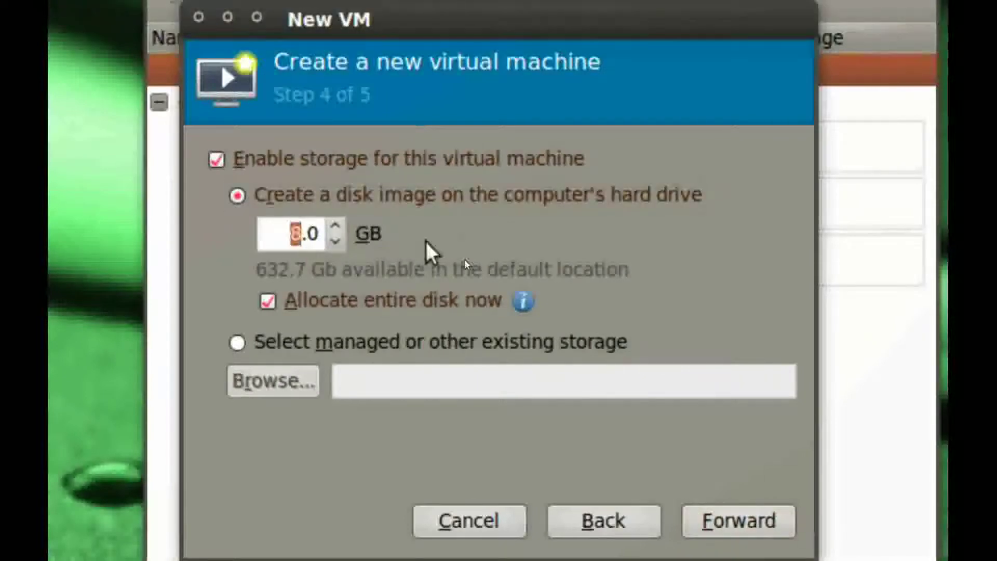
{"action": "type", "text": "100"}
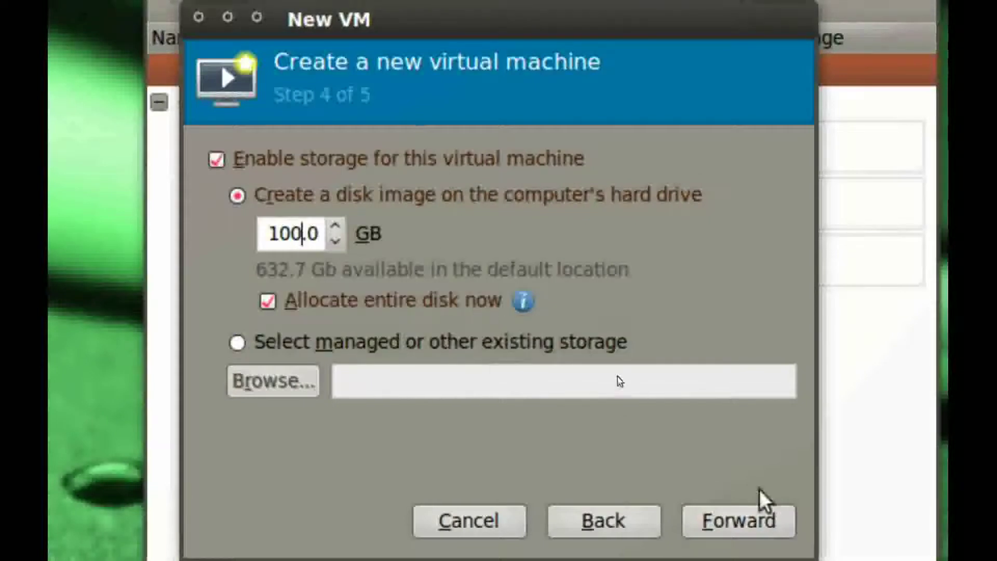
{"action": "left_click", "coordinate": [772, 532]}
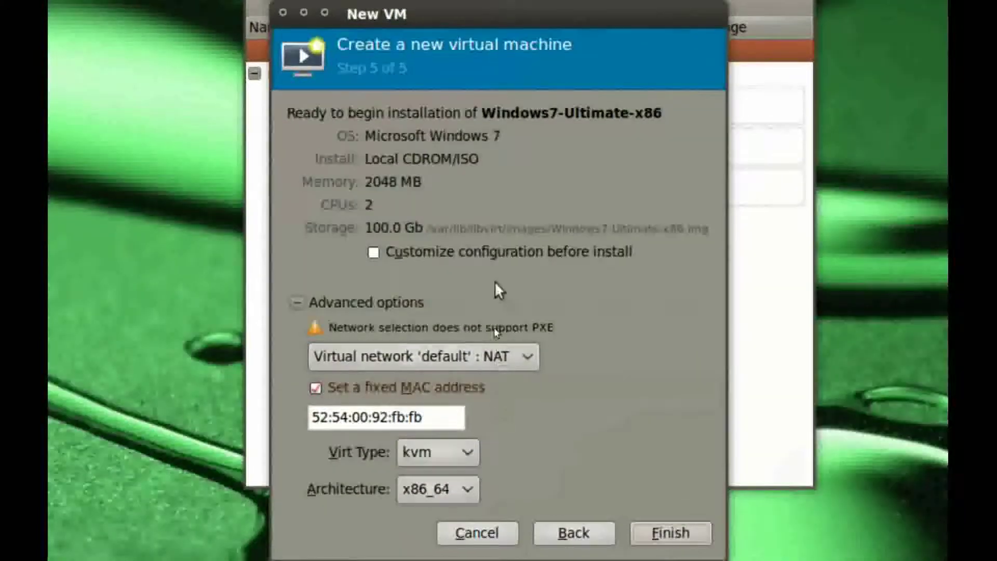
Step: Enable customizing the configuration before install, connect the network through the shared bridge device br0, and finish the wizard
{"action": "left_click", "coordinate": [364, 254]}
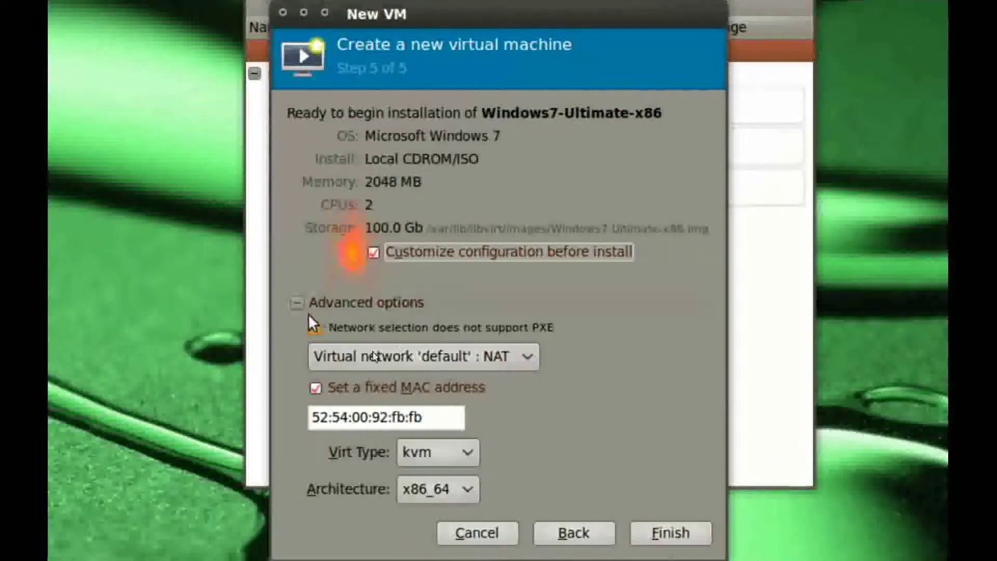
{"action": "left_click", "coordinate": [322, 353]}
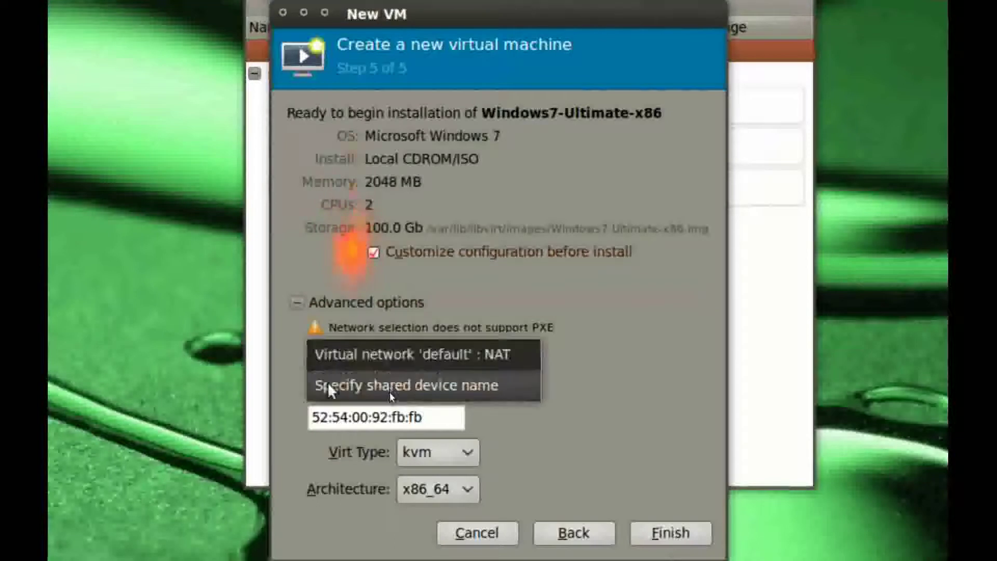
{"action": "left_click", "coordinate": [327, 379]}
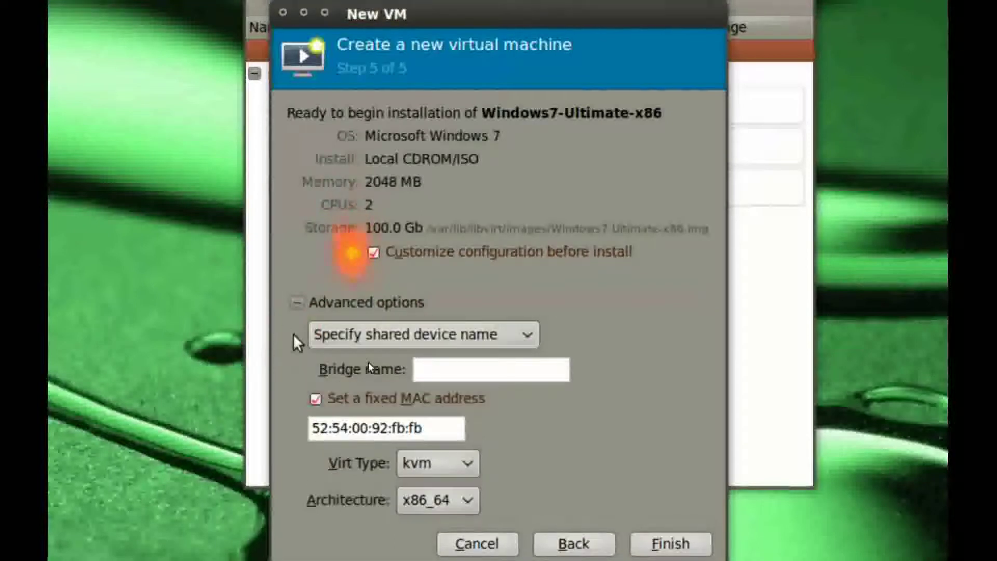
{"action": "left_click", "coordinate": [442, 369]}
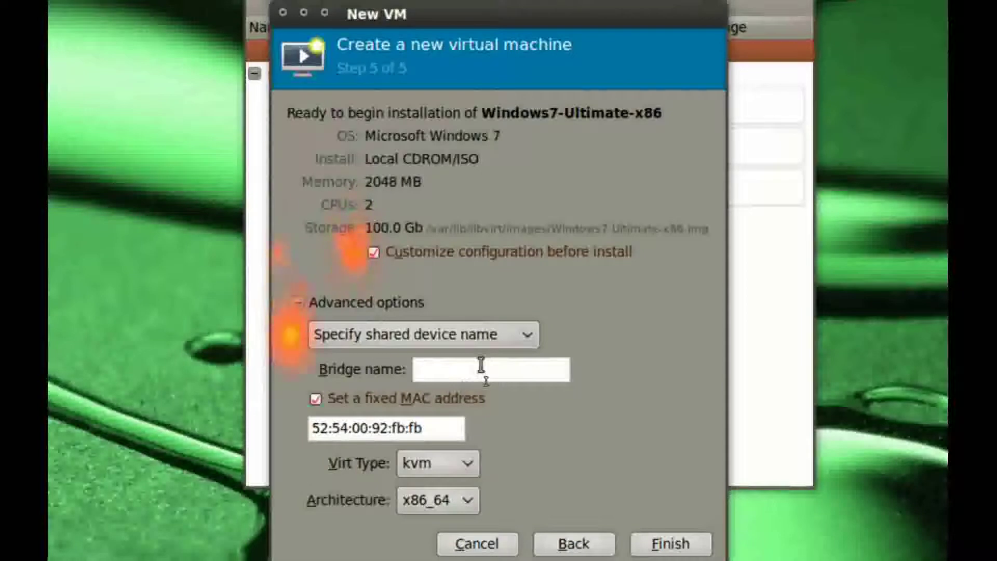
{"action": "type", "text": "br0"}
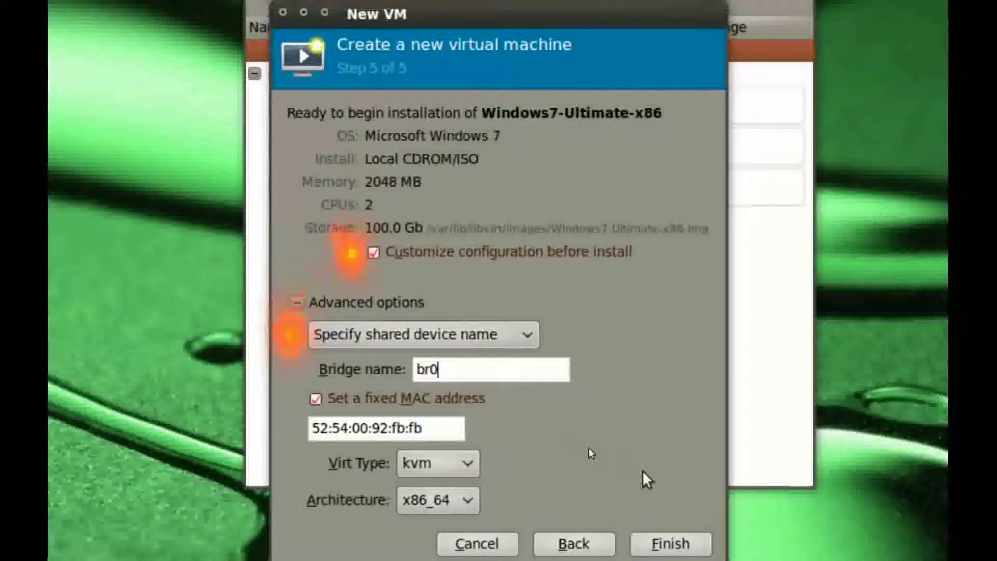
{"action": "left_click", "coordinate": [687, 540]}
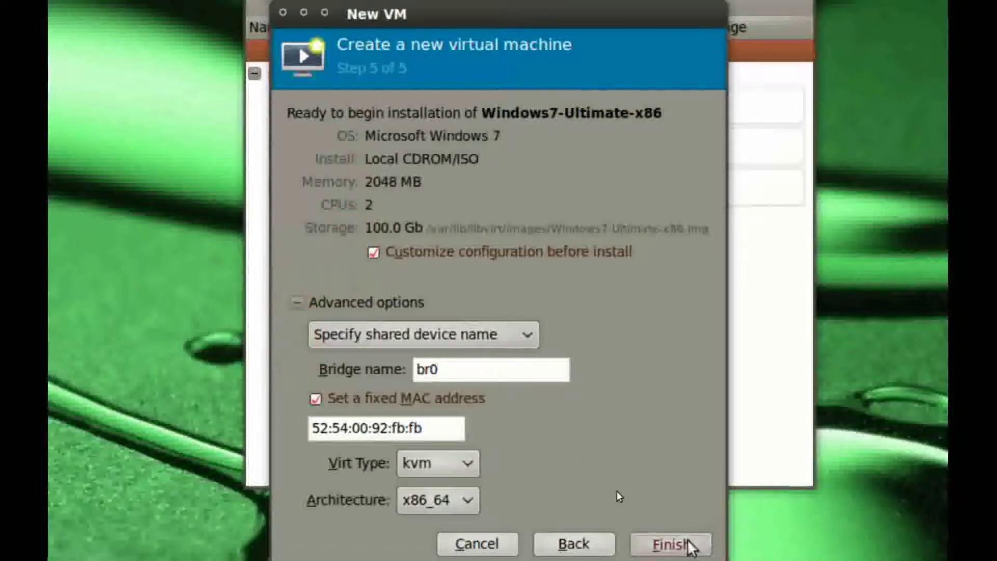
{"action": "left_click", "coordinate": [701, 541]}
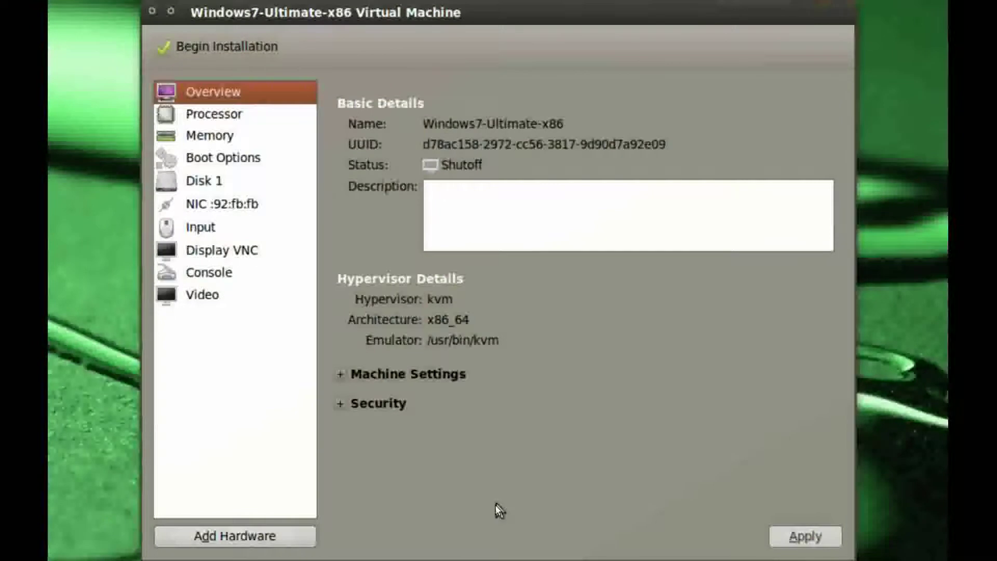
Step: Set Disk 1's bus to Virtio in its advanced options and apply the change
{"action": "left_click", "coordinate": [235, 185]}
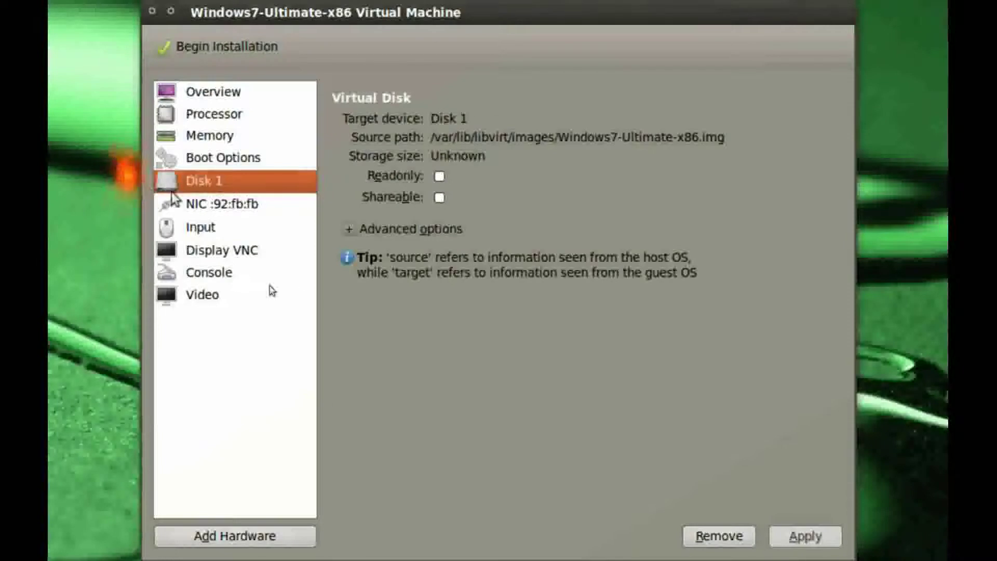
{"action": "left_click", "coordinate": [349, 229]}
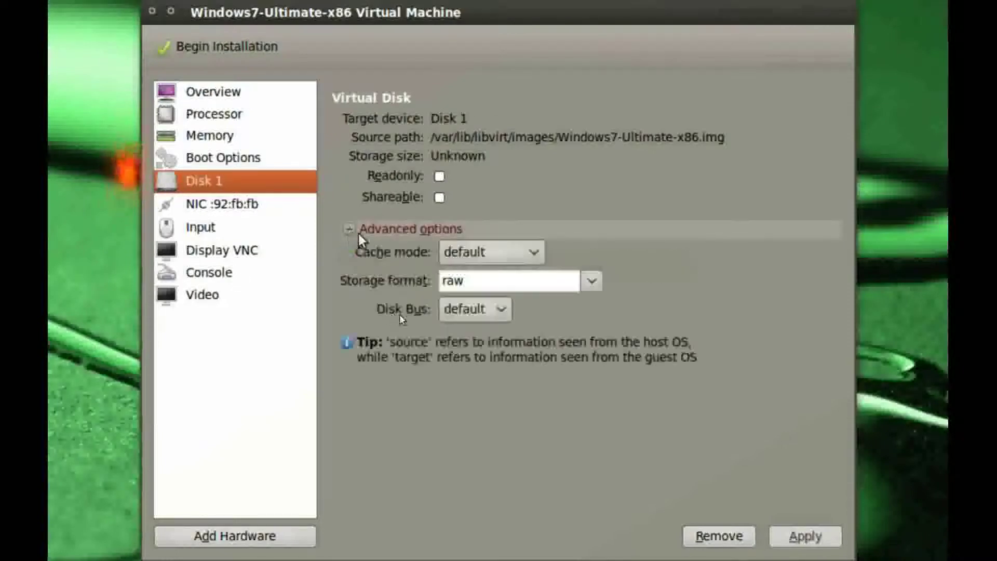
{"action": "left_click", "coordinate": [499, 309]}
{"action": "left_click", "coordinate": [500, 419]}
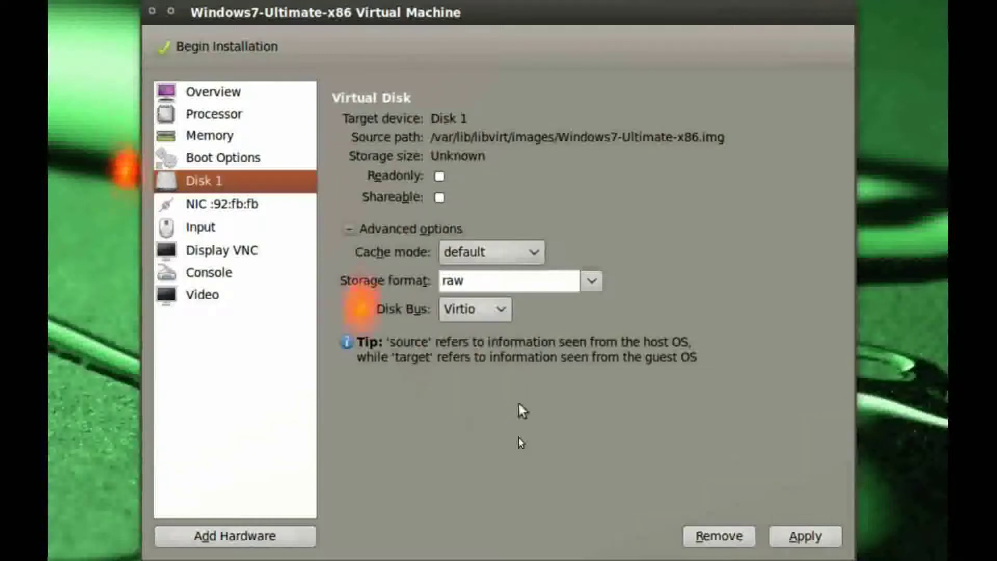
{"action": "left_click", "coordinate": [773, 538]}
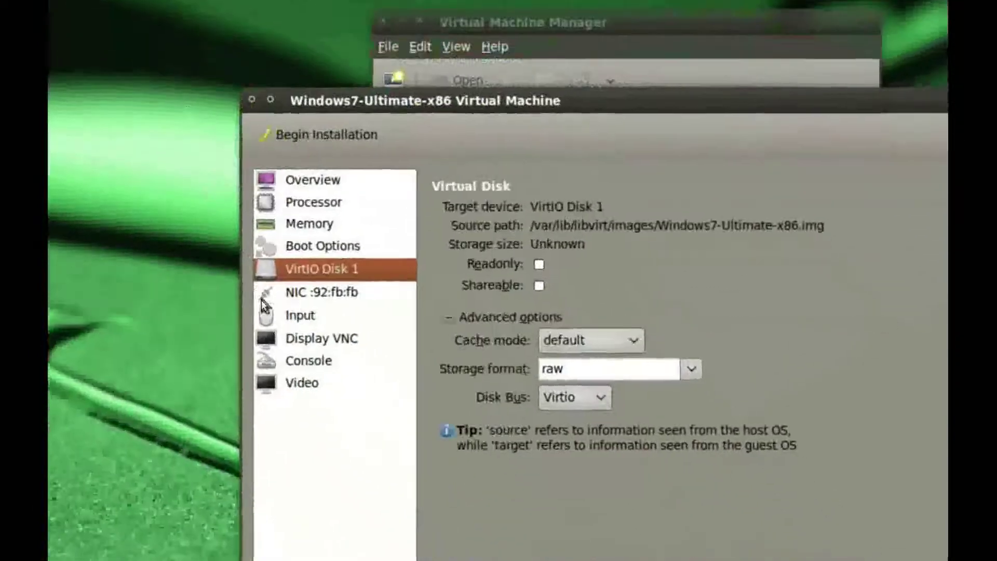
Step: Set the network interface's device model to virtio and apply the change
{"action": "left_click", "coordinate": [278, 294]}
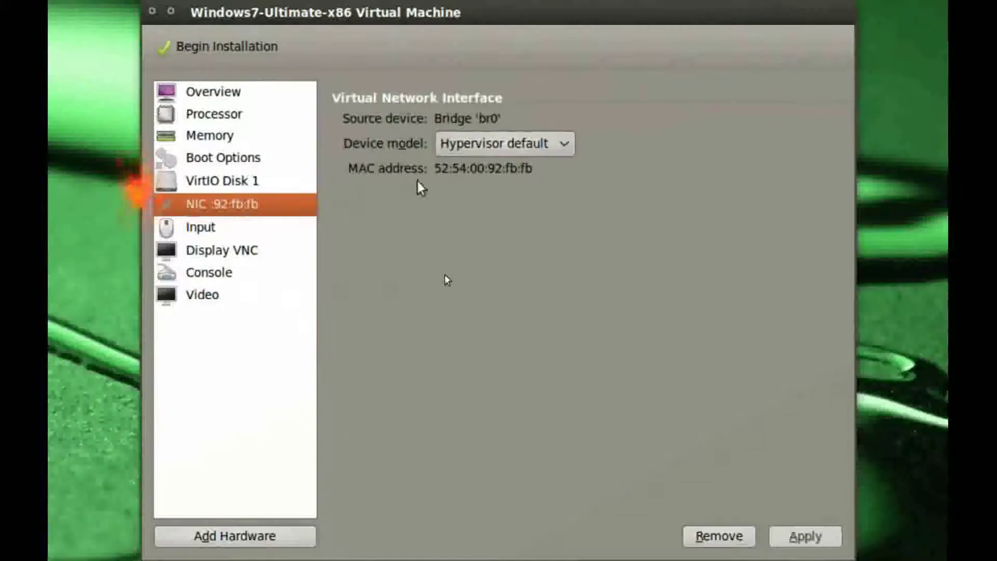
{"action": "left_click", "coordinate": [447, 150]}
{"action": "left_click", "coordinate": [461, 283]}
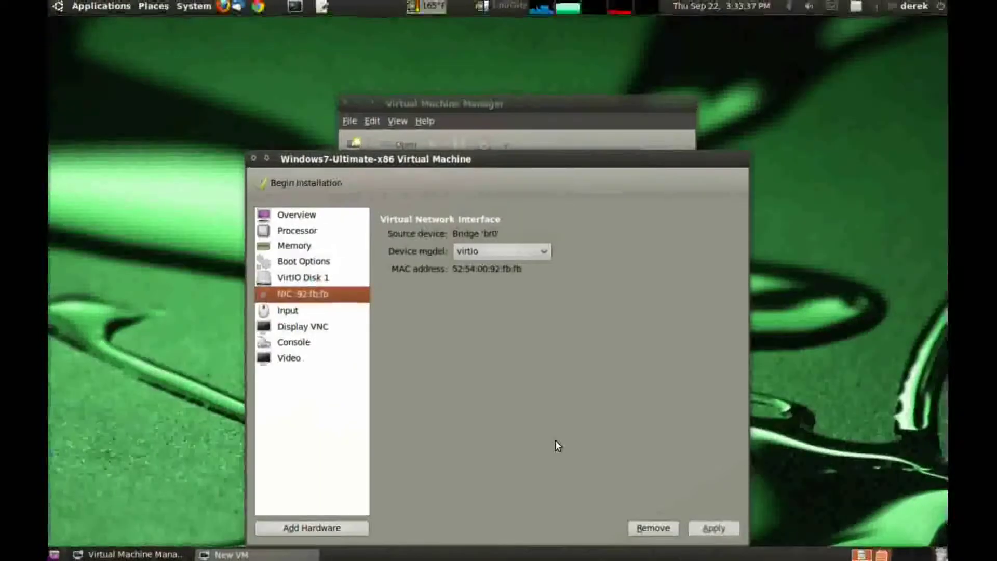
Step: Switch to the presentation workspace, read the Windows virtio driver install slide, and return to the virtual machine workspace
{"action": "key", "text": "super+e"}
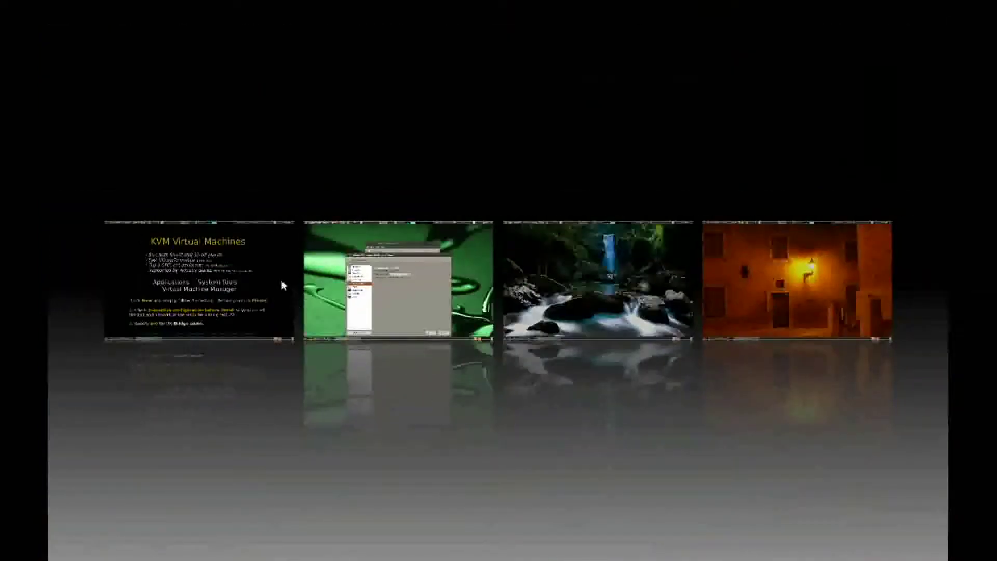
{"action": "left_click", "coordinate": [281, 279]}
{"action": "key", "text": "Right"}
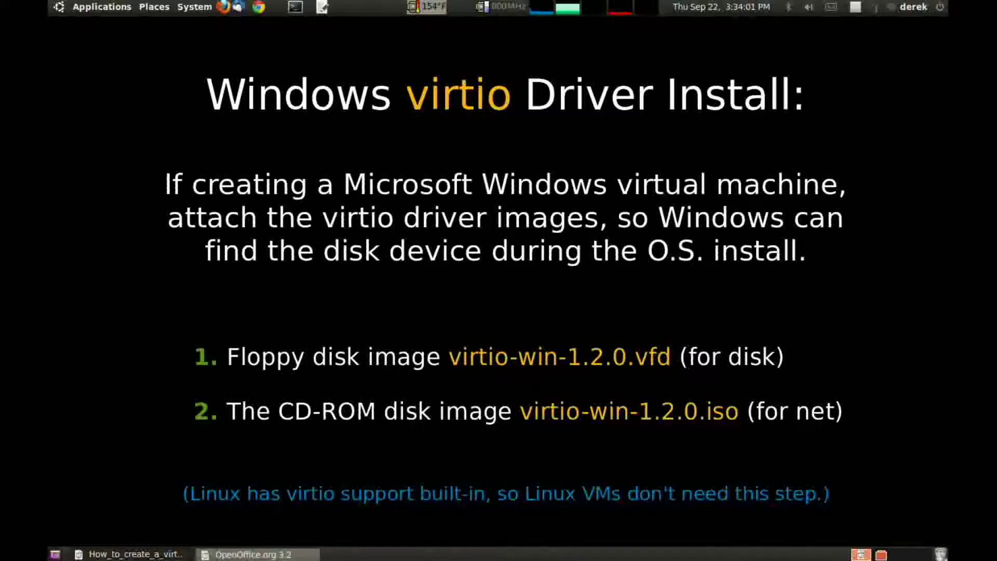
{"action": "key", "text": "super+e"}
{"action": "left_click", "coordinate": [390, 284]}
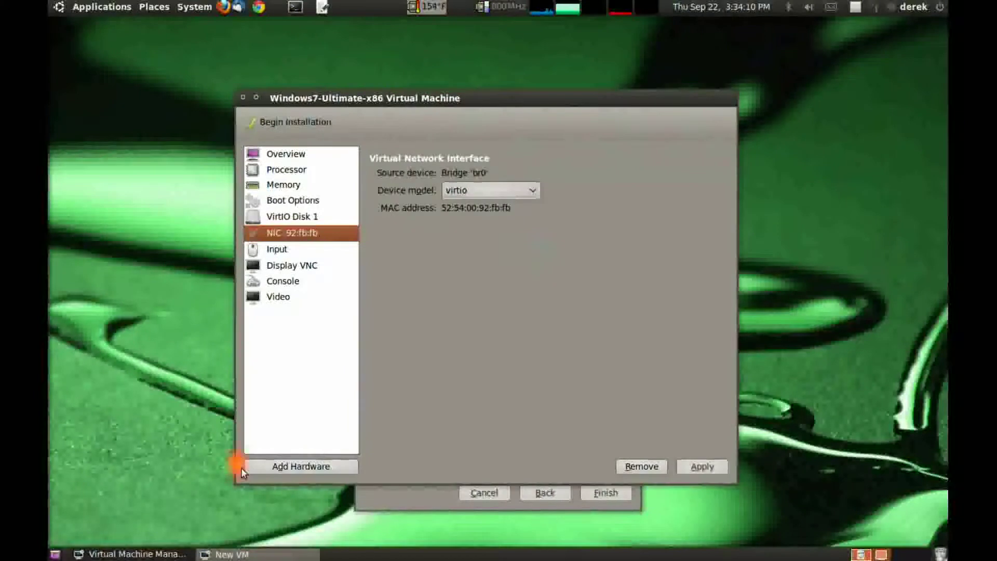
Step: Add a floppy disk storage device that uses the existing volume virtio-win-1.2.0.vfd
{"action": "left_click", "coordinate": [270, 470]}
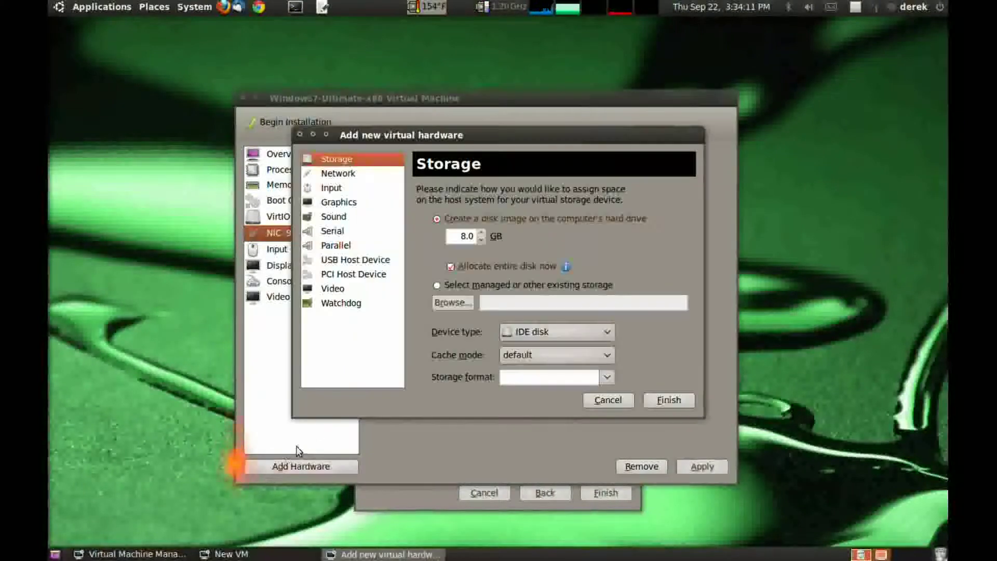
{"action": "left_click", "coordinate": [513, 331]}
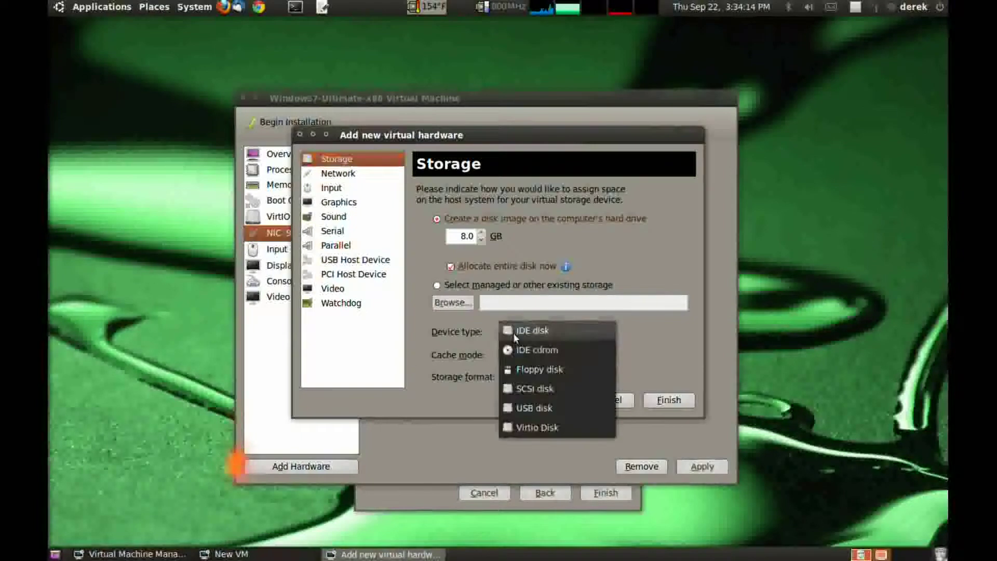
{"action": "left_click", "coordinate": [514, 367]}
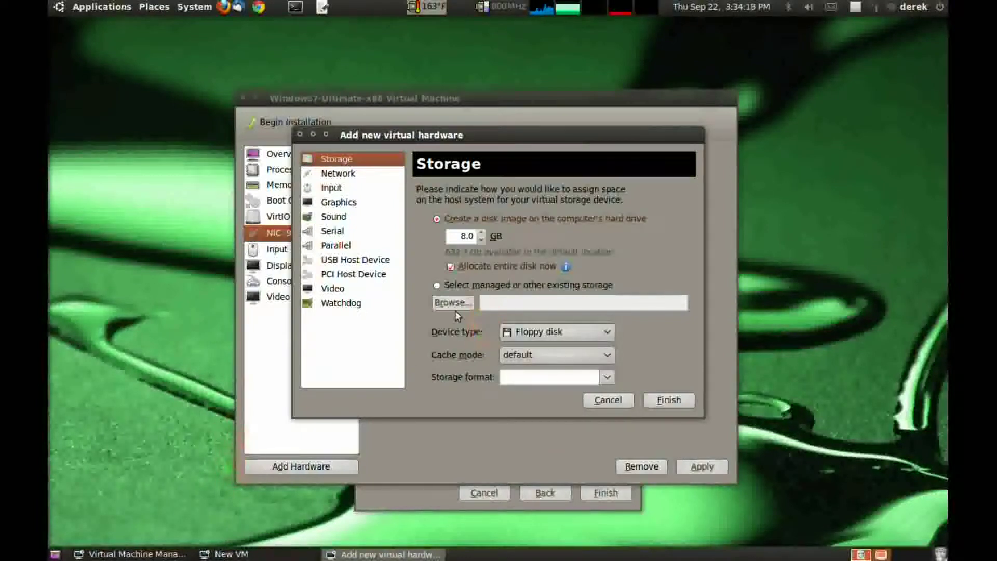
{"action": "left_click", "coordinate": [456, 288]}
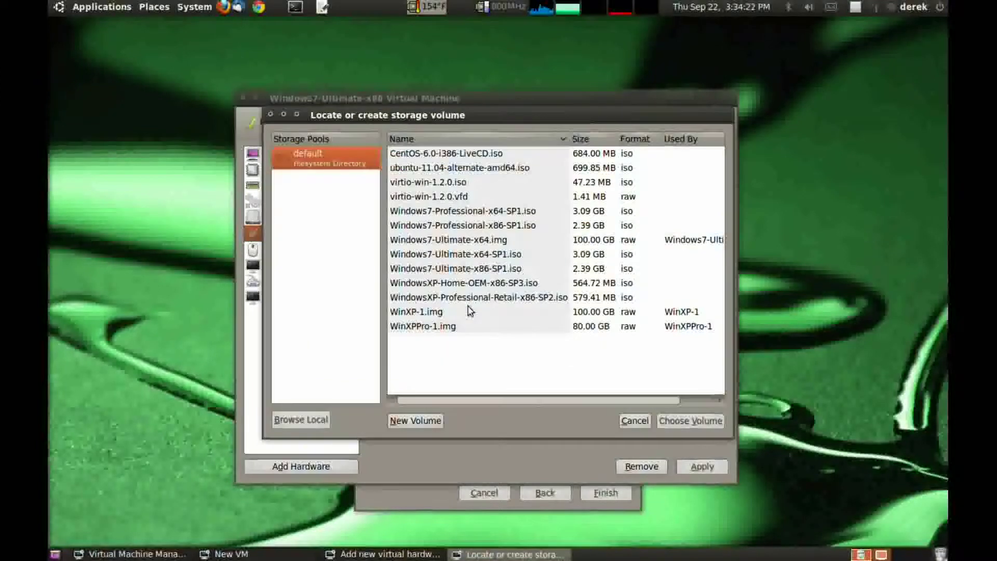
{"action": "left_click", "coordinate": [466, 188]}
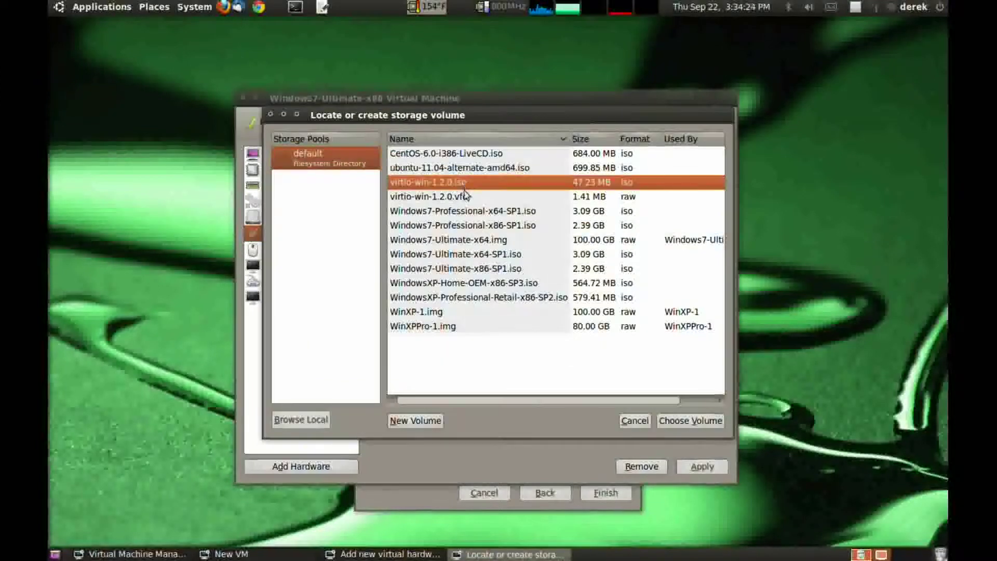
{"action": "left_click", "coordinate": [466, 197]}
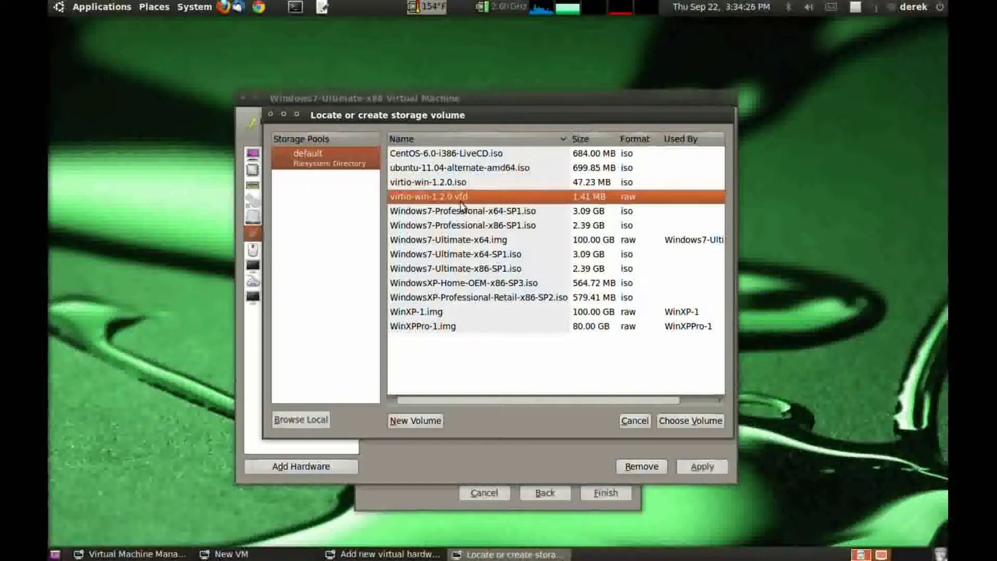
{"action": "left_click", "coordinate": [677, 422]}
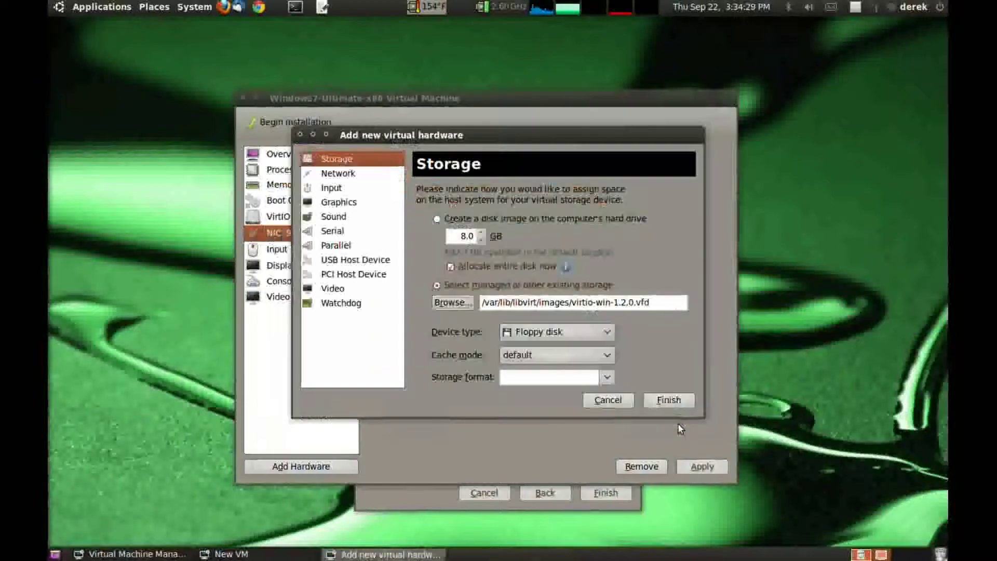
{"action": "left_click", "coordinate": [669, 403]}
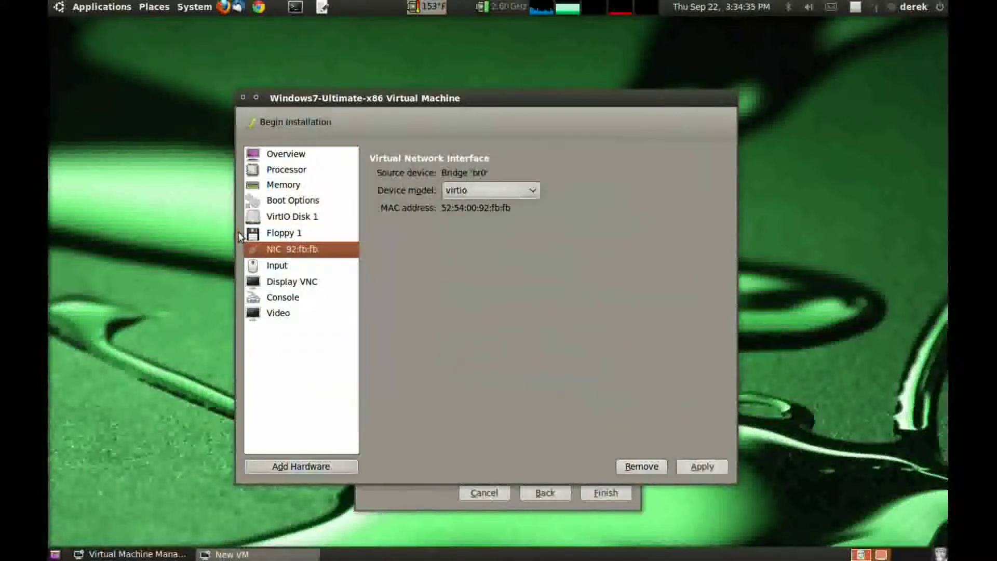
Step: Add an IDE cdrom storage device that uses the existing volume virtio-win-1.2.0.iso
{"action": "left_click", "coordinate": [292, 470]}
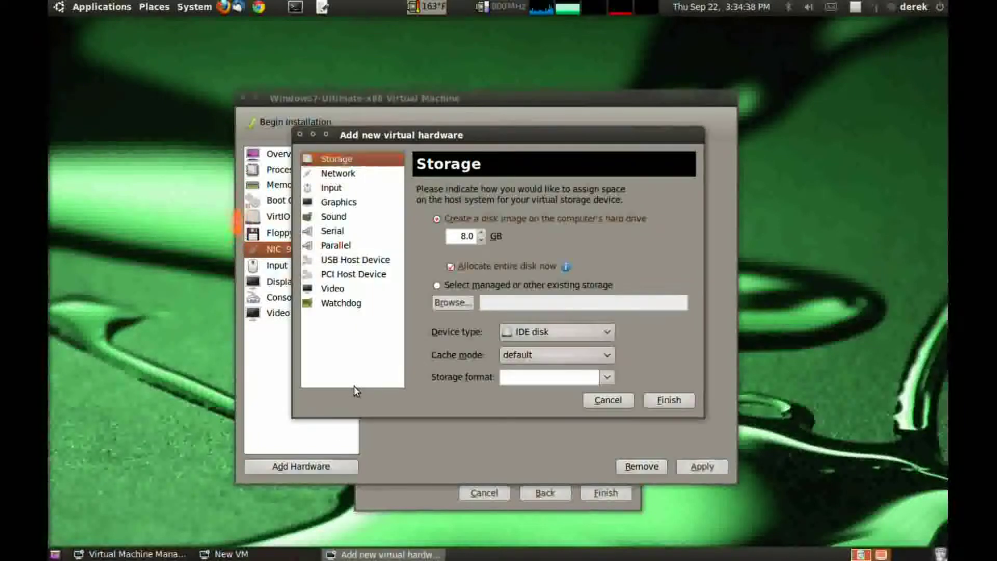
{"action": "left_click", "coordinate": [513, 332]}
{"action": "left_click", "coordinate": [515, 349]}
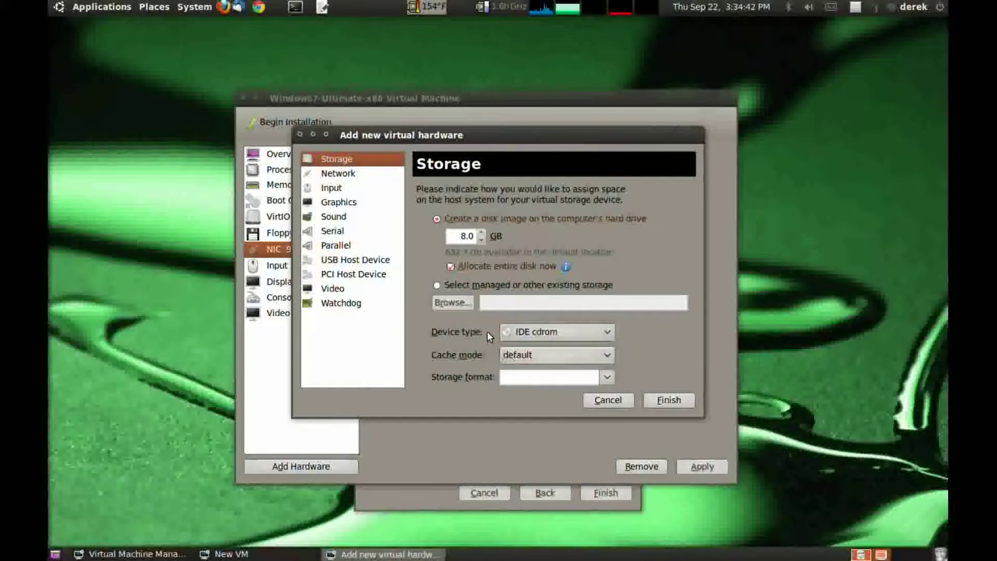
{"action": "left_click", "coordinate": [437, 285]}
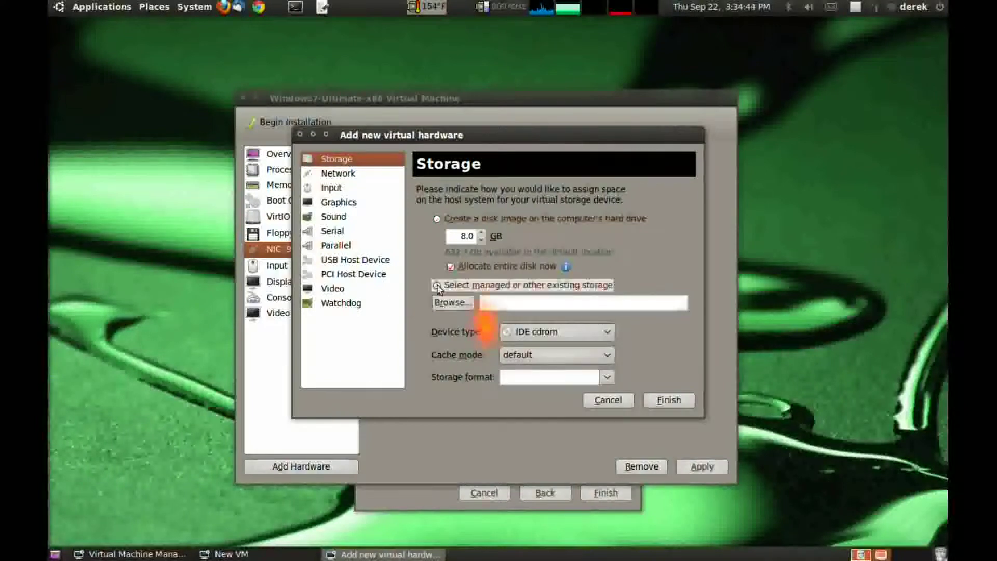
{"action": "left_click", "coordinate": [467, 303]}
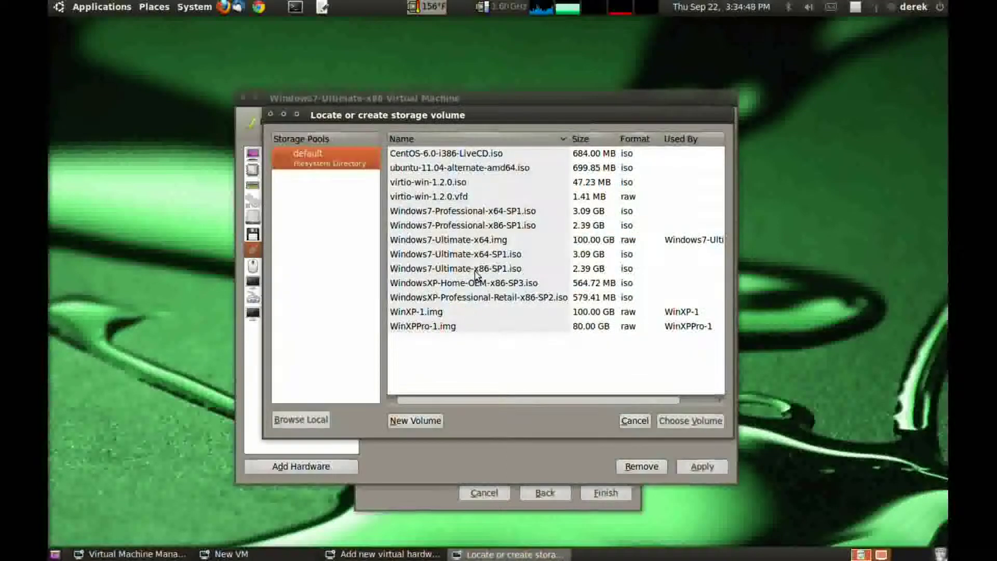
{"action": "left_click", "coordinate": [462, 183]}
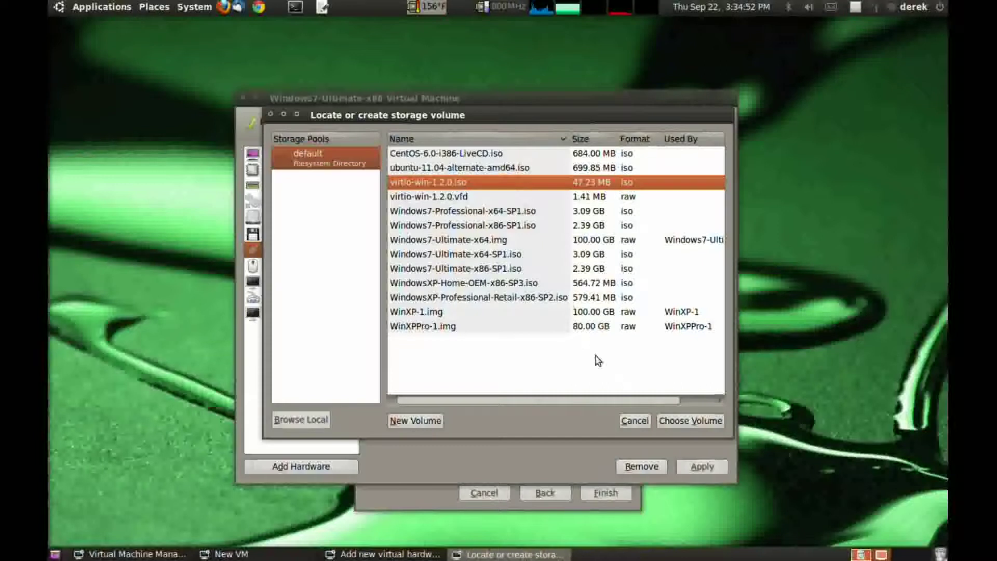
{"action": "left_click", "coordinate": [678, 422]}
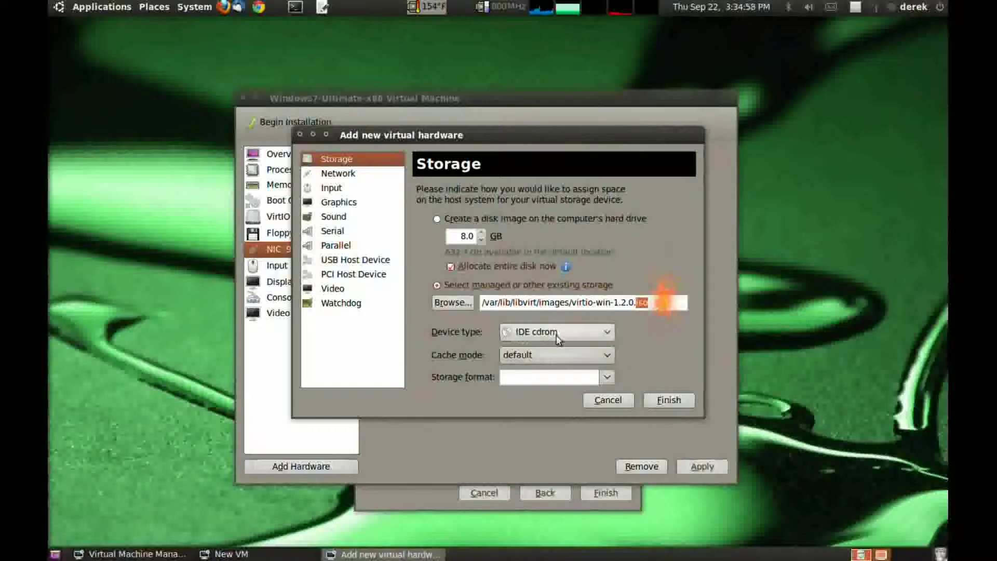
{"action": "left_click", "coordinate": [654, 403]}
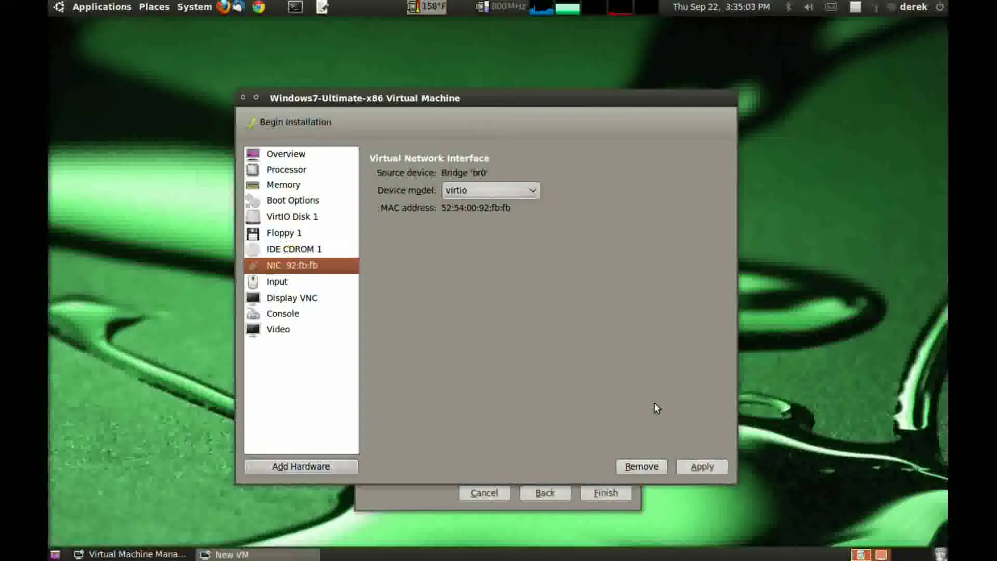
Step: Begin the virtual machine's installation in full screen and start Windows setup with English, English (United States) format and US keyboard
{"action": "left_click", "coordinate": [278, 254]}
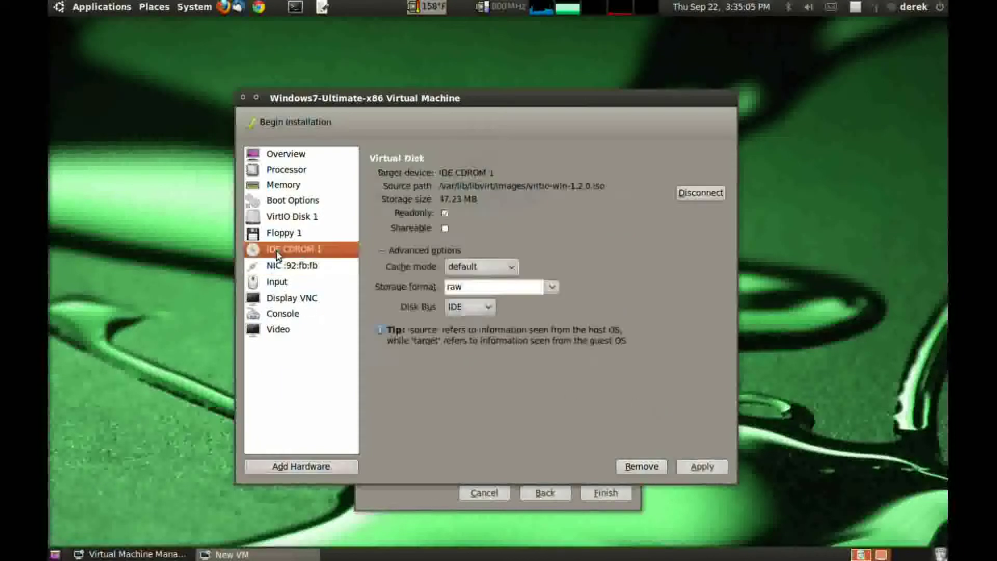
{"action": "left_click", "coordinate": [282, 129]}
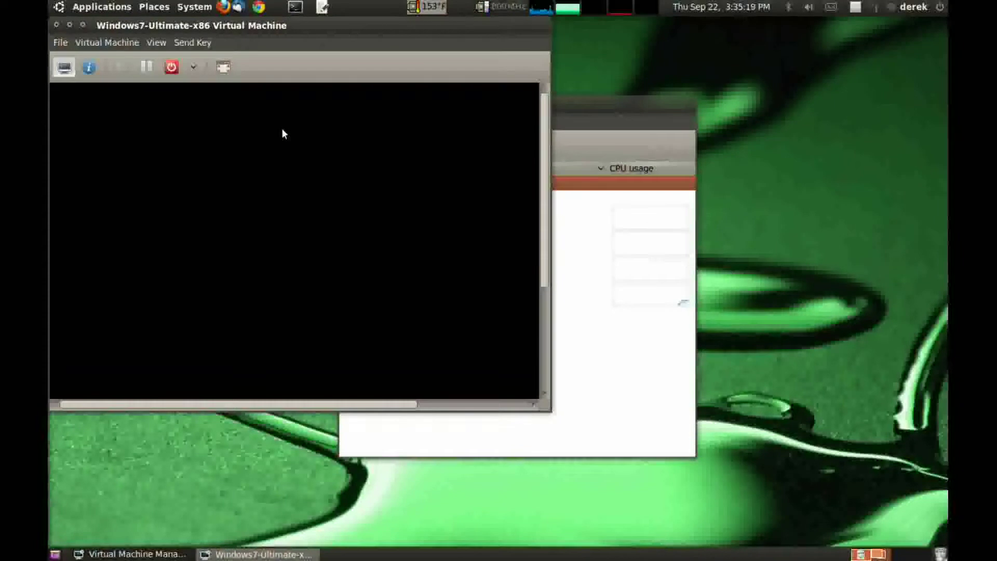
{"action": "left_click", "coordinate": [223, 66]}
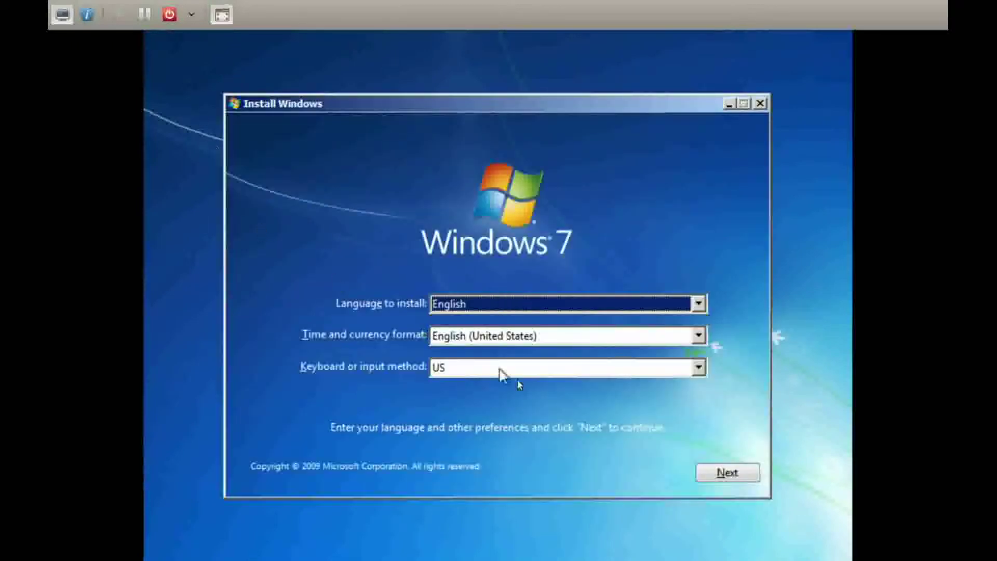
{"action": "left_click", "coordinate": [709, 477]}
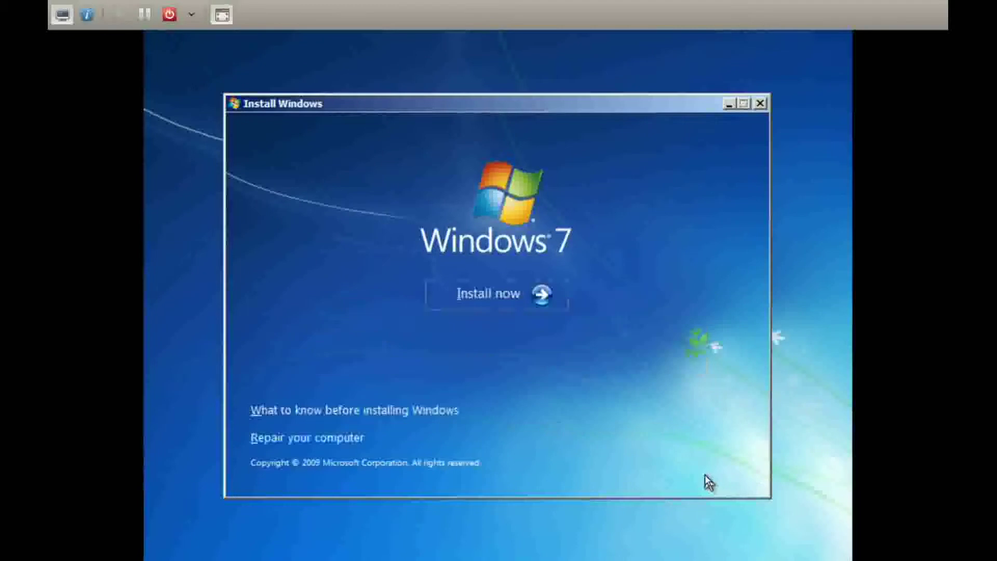
{"action": "left_click", "coordinate": [507, 298]}
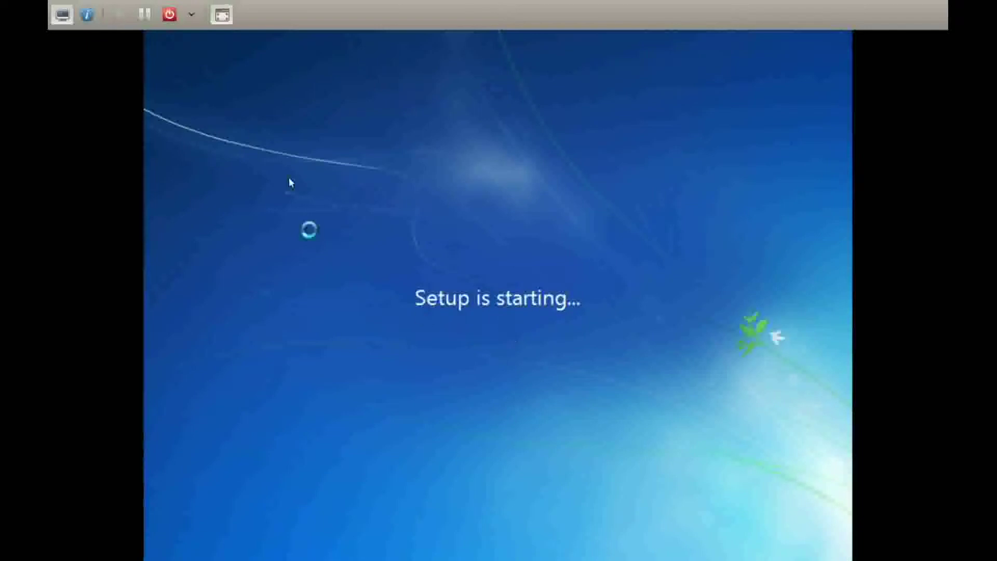
Step: Leave the full-screen view and open the Mines game beside the virtual machine window
{"action": "left_click", "coordinate": [221, 14]}
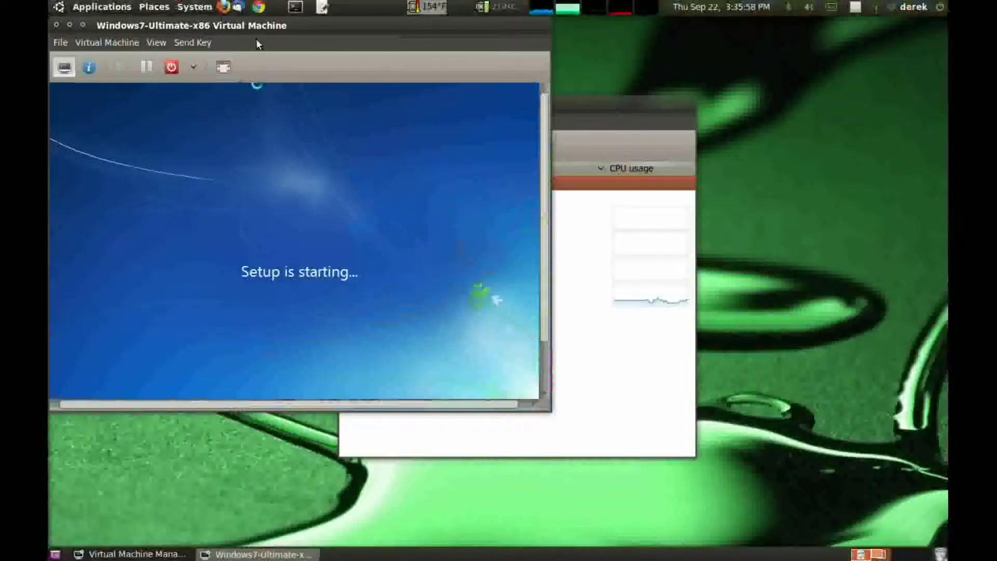
{"action": "left_click_drag", "start_coordinate": [257, 29], "coordinate": [415, 81]}
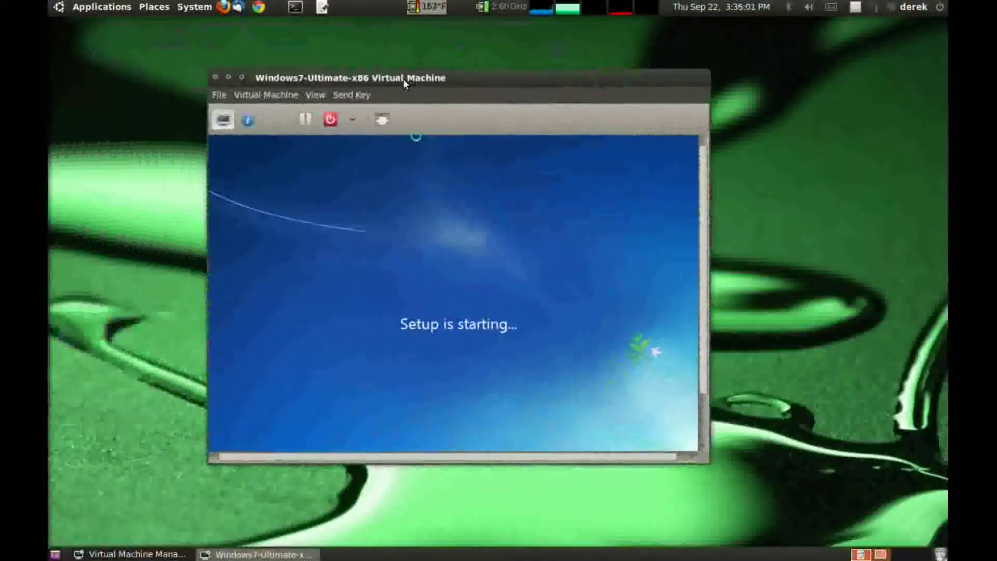
{"action": "left_click", "coordinate": [125, 7]}
{"action": "mouse_move", "coordinate": [117, 47]}
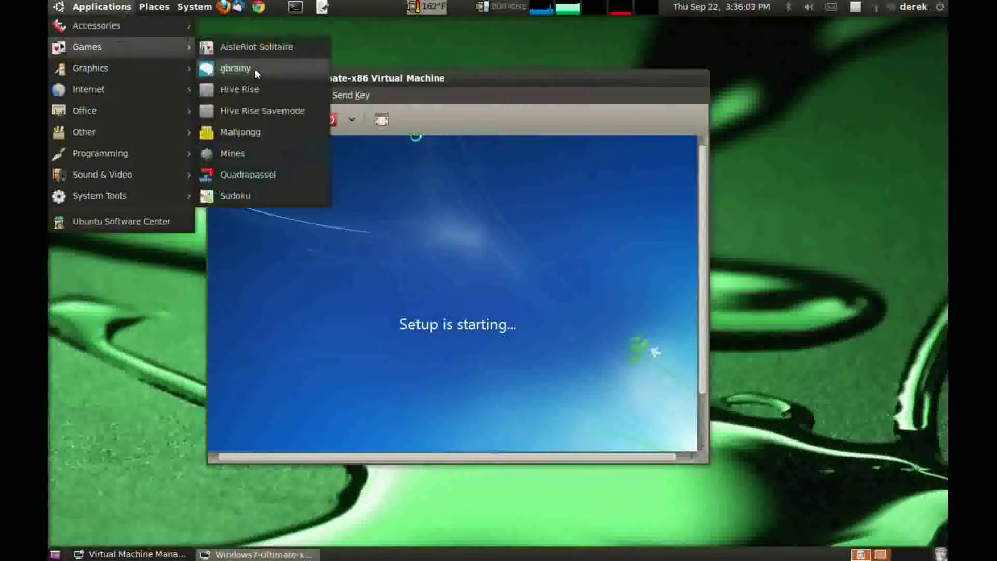
{"action": "left_click", "coordinate": [289, 153]}
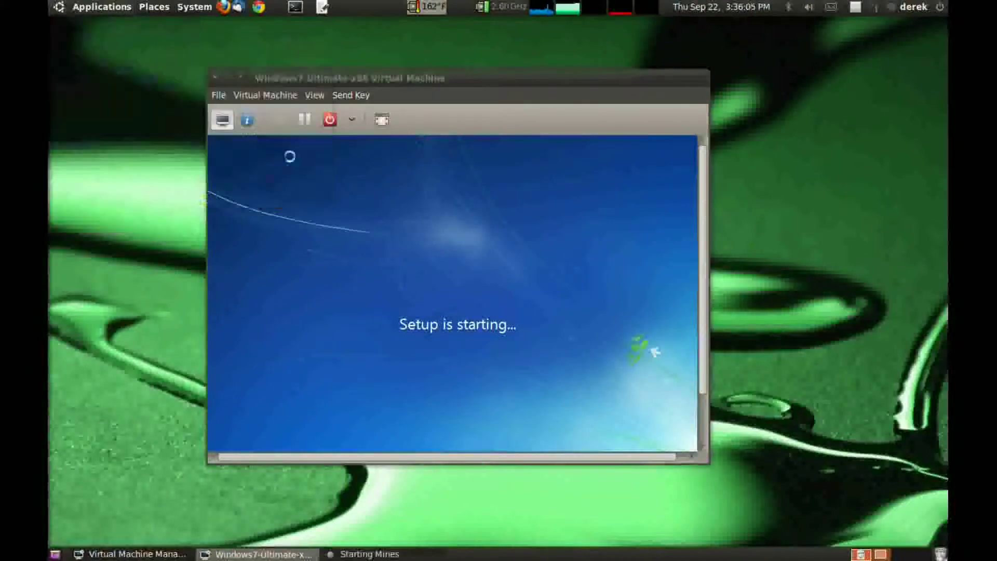
{"action": "left_click_drag", "start_coordinate": [103, 26], "coordinate": [809, 81]}
Step: Play Mines until the license terms load, and return to the virtual machine in full screen with the game closed
{"action": "left_click", "coordinate": [757, 172]}
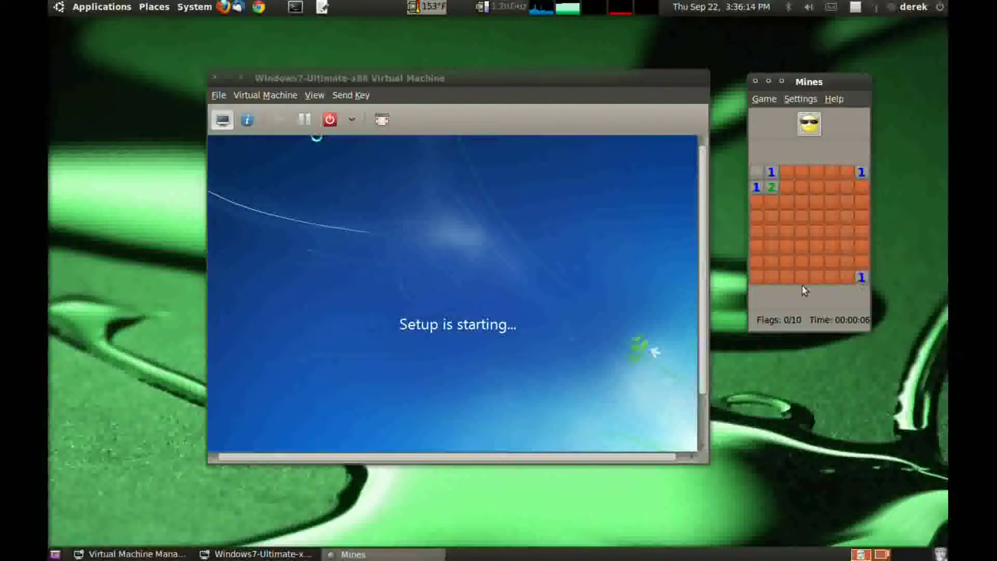
{"action": "left_click", "coordinate": [759, 278]}
{"action": "right_click", "coordinate": [757, 246]}
{"action": "left_click", "coordinate": [759, 238]}
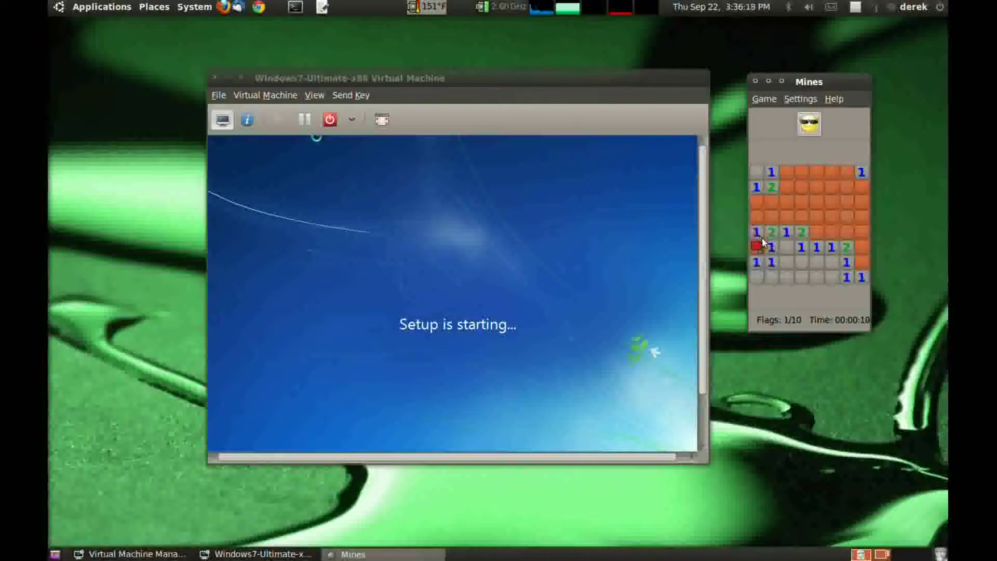
{"action": "left_click", "coordinate": [757, 216]}
{"action": "left_click", "coordinate": [771, 216]}
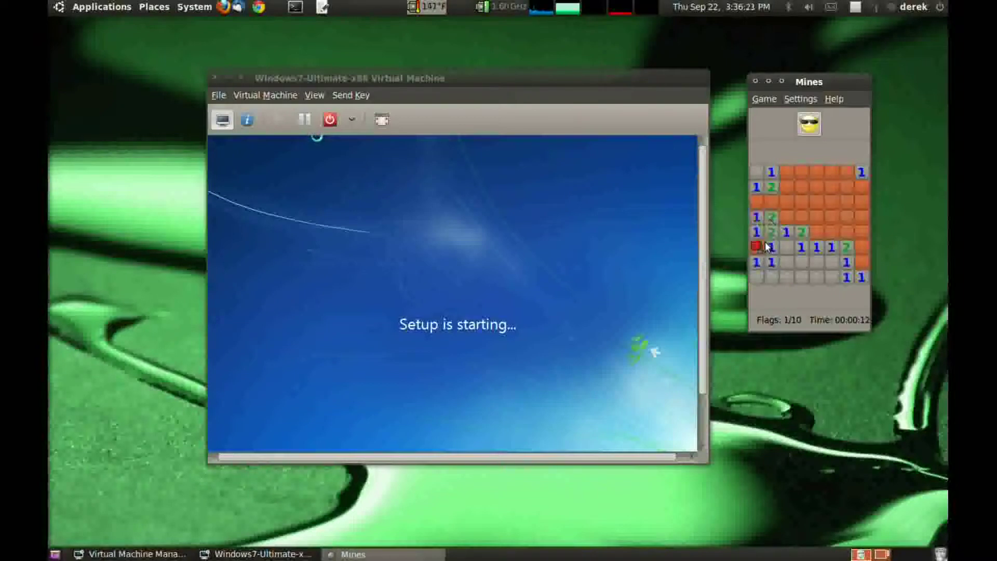
{"action": "right_click", "coordinate": [786, 217]}
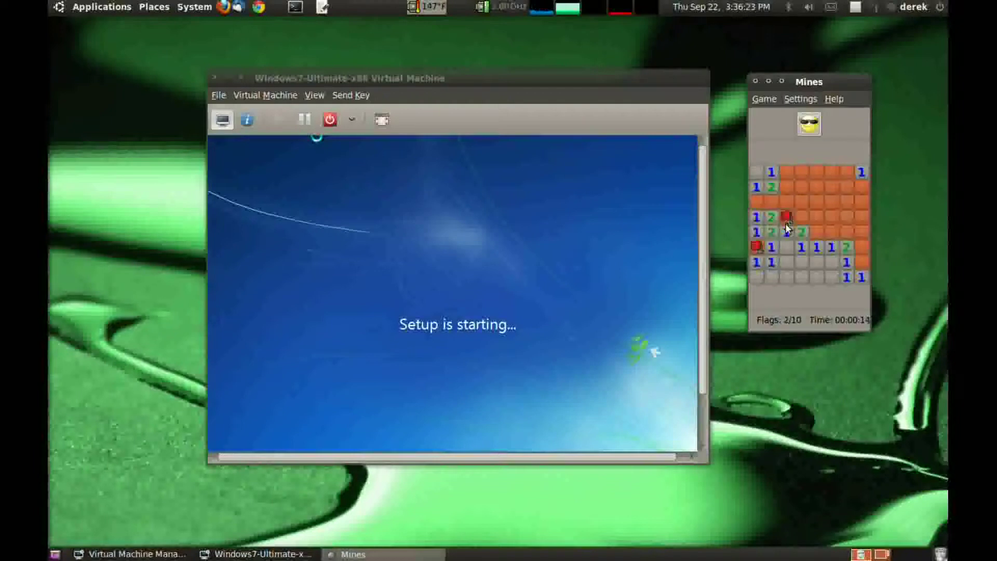
{"action": "right_click", "coordinate": [816, 232]}
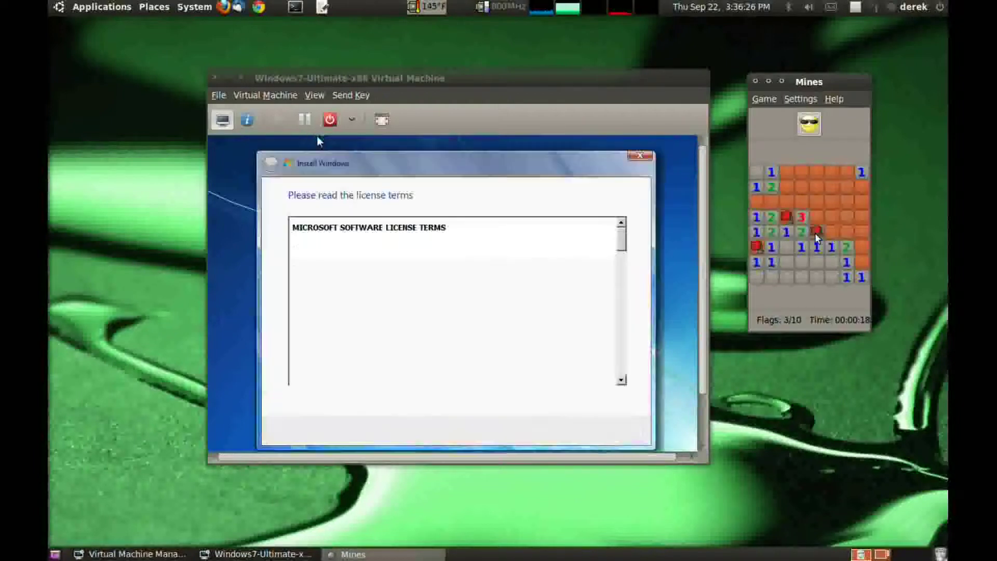
{"action": "left_click", "coordinate": [755, 82]}
{"action": "left_click", "coordinate": [381, 120]}
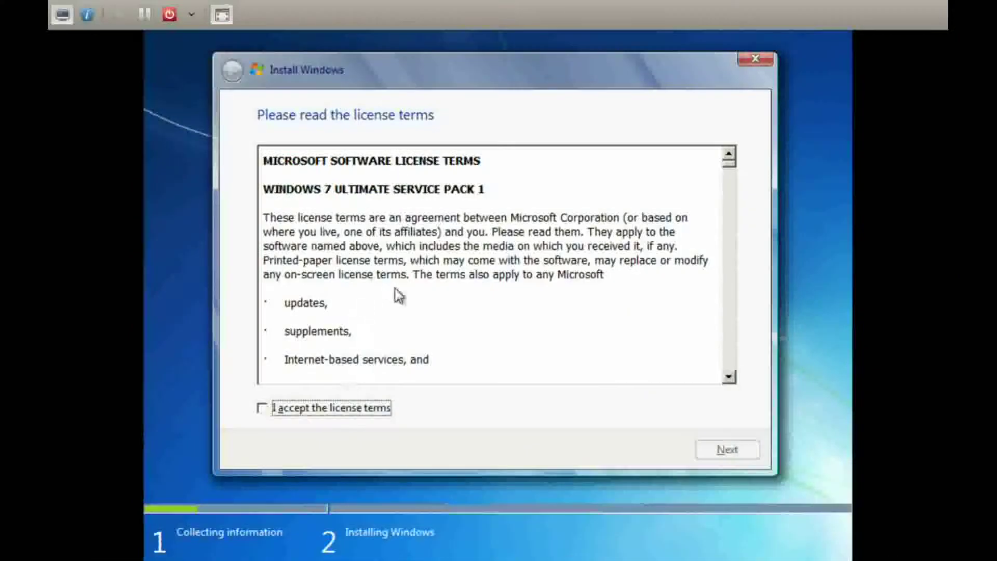
Step: Go through the Windows license terms to the end, accept them, and continue to the installation type
{"action": "left_click", "coordinate": [728, 377]}
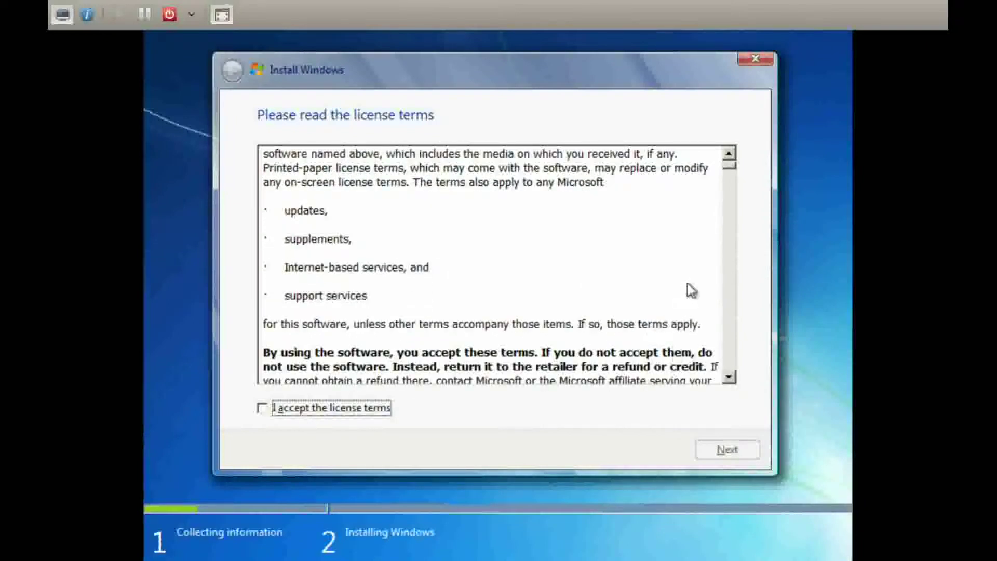
{"action": "left_click_drag", "start_coordinate": [732, 170], "coordinate": [690, 394]}
{"action": "left_click", "coordinate": [377, 412]}
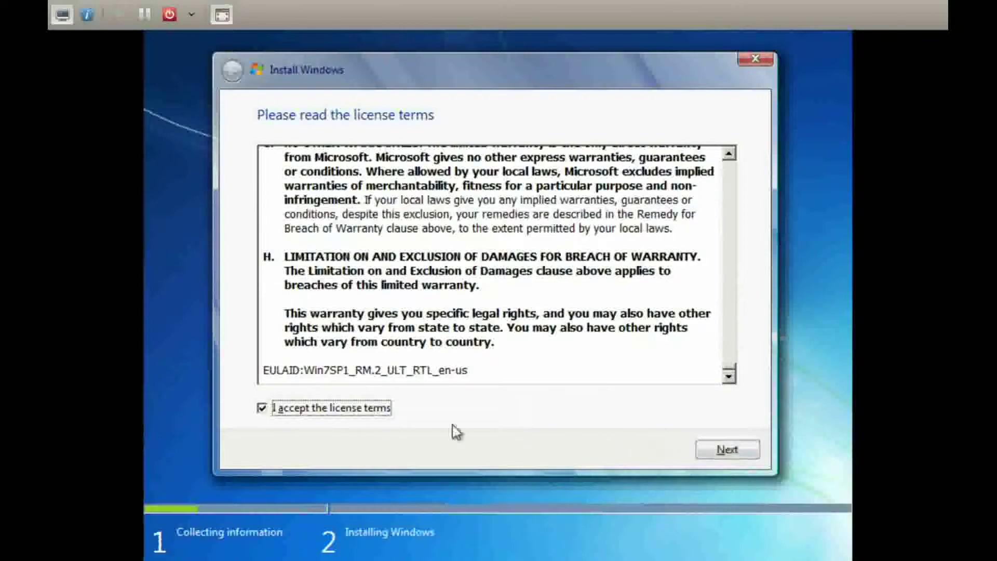
{"action": "left_click", "coordinate": [719, 453]}
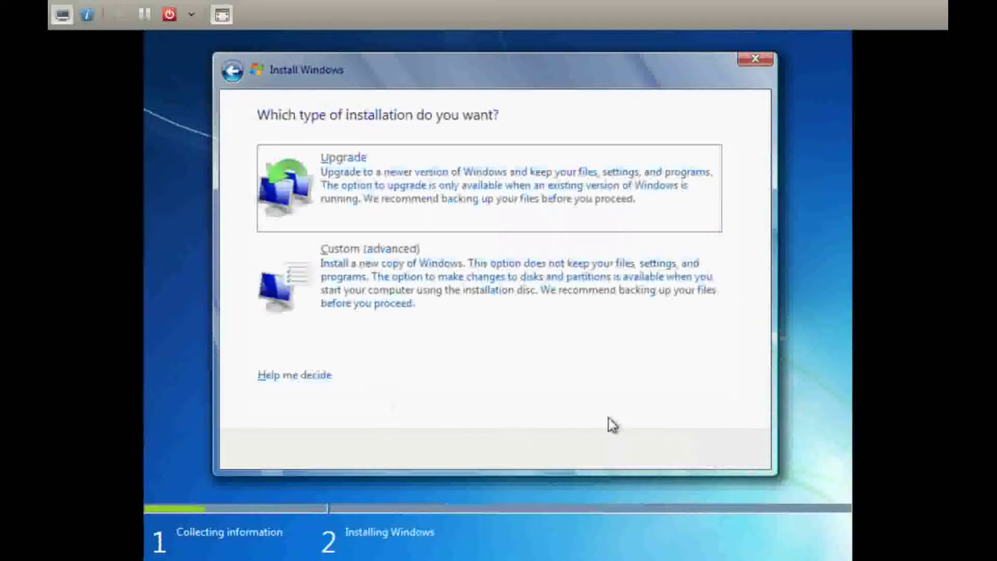
Step: Choose the Custom (advanced) installation and refresh the list of drives
{"action": "left_click", "coordinate": [440, 292]}
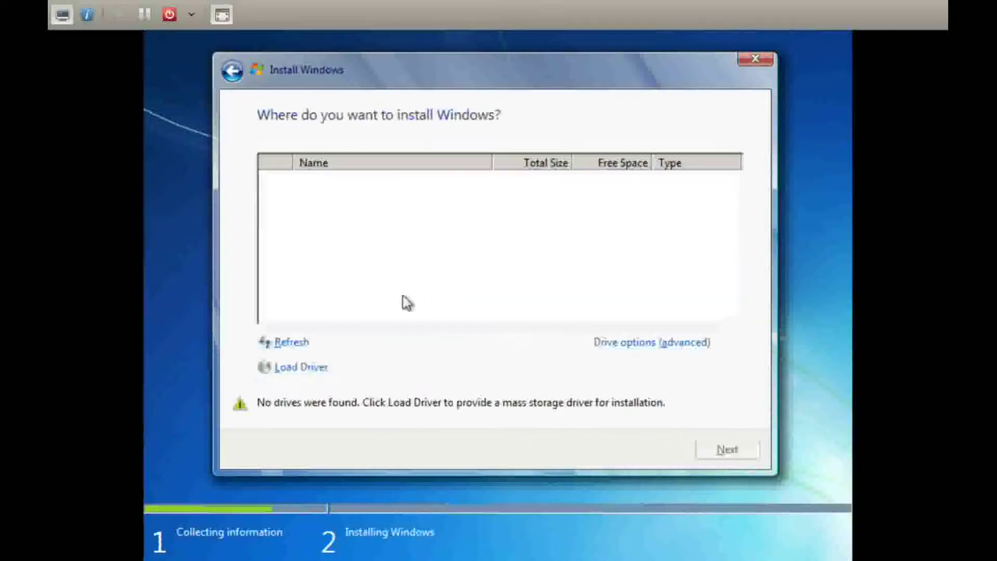
{"action": "left_click", "coordinate": [261, 343]}
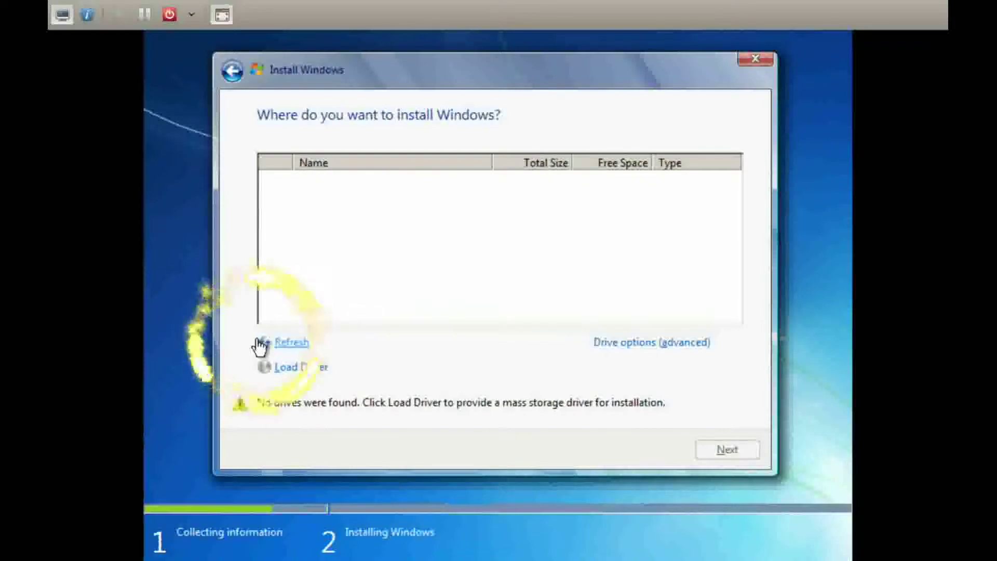
Step: Load a storage driver from the i386\Win7 folder on the floppy disk drive (A:)
{"action": "left_click", "coordinate": [286, 368]}
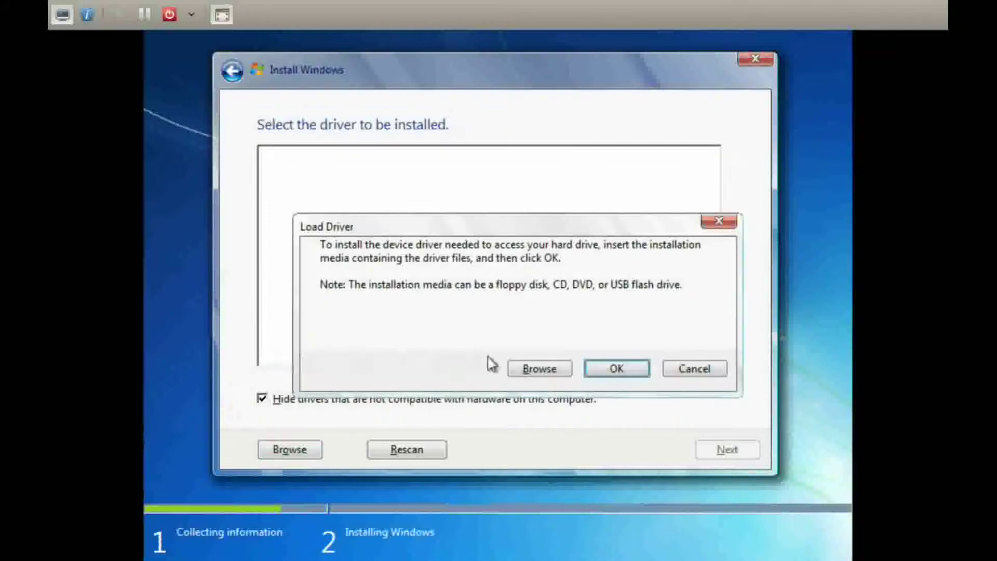
{"action": "left_click", "coordinate": [565, 370]}
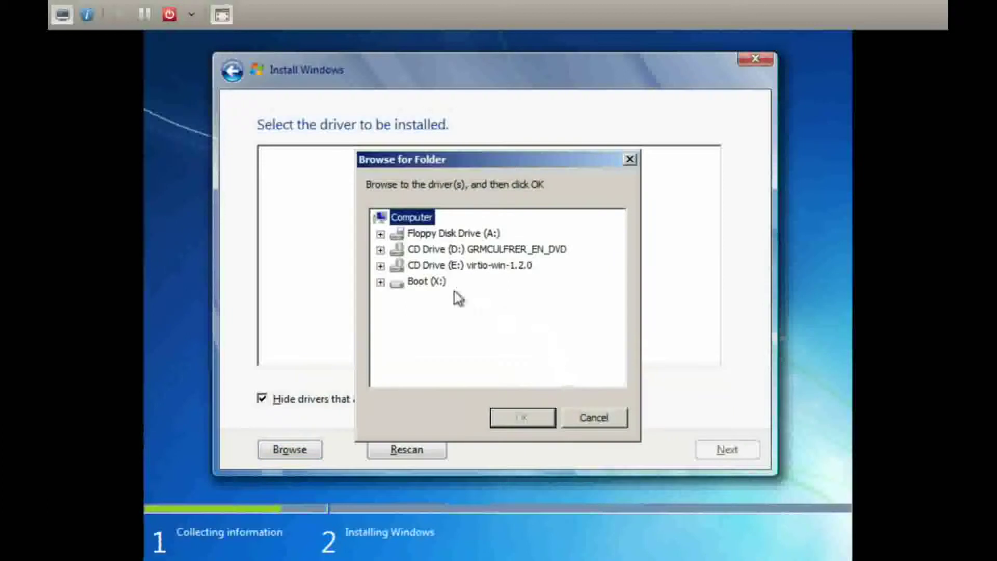
{"action": "left_click", "coordinate": [379, 234]}
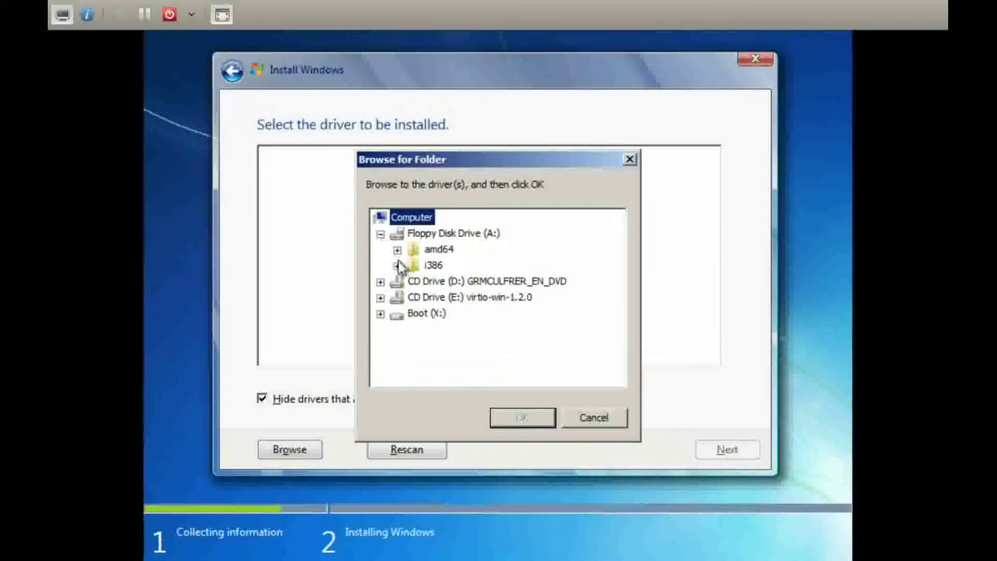
{"action": "left_click", "coordinate": [398, 264]}
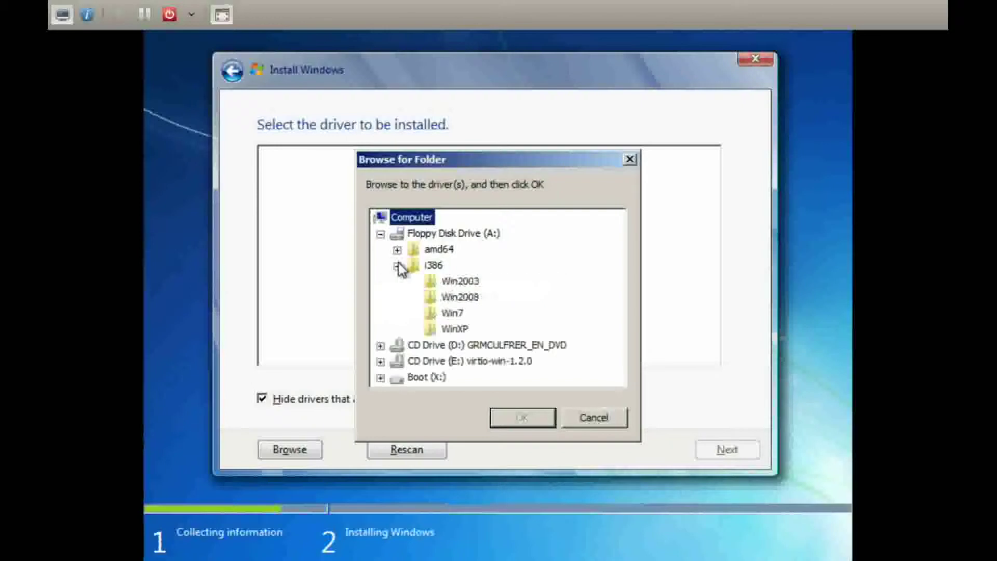
{"action": "left_click", "coordinate": [453, 313]}
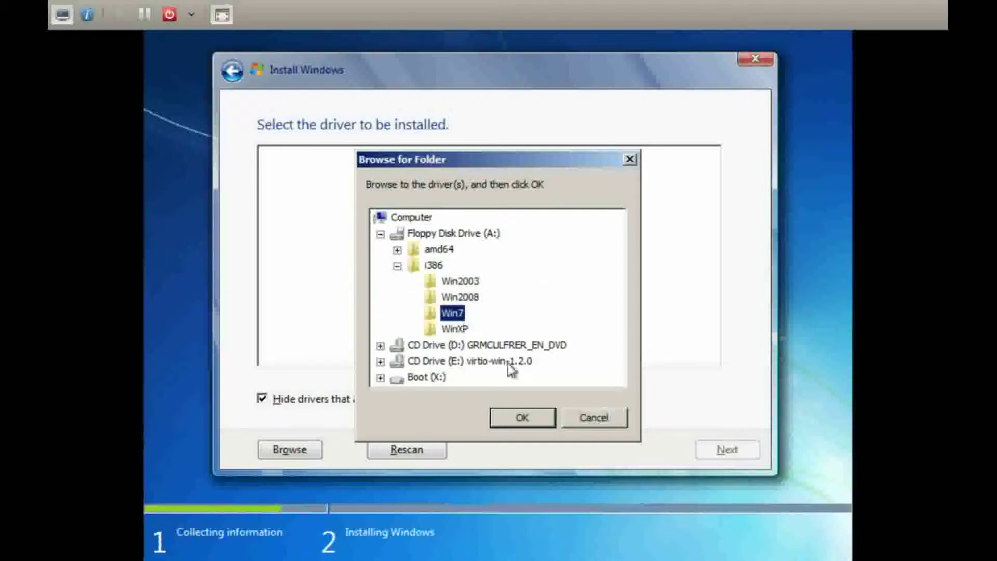
{"action": "left_click", "coordinate": [543, 419]}
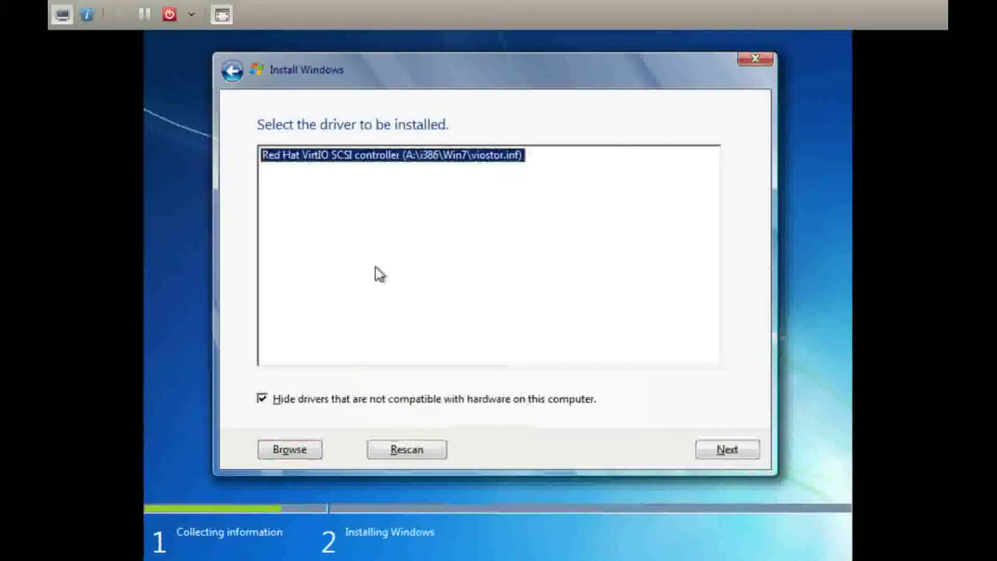
Step: Install the Red Hat VirtIO SCSI controller driver and start the Windows installation on the unallocated space of Disk 0
{"action": "left_click", "coordinate": [249, 154]}
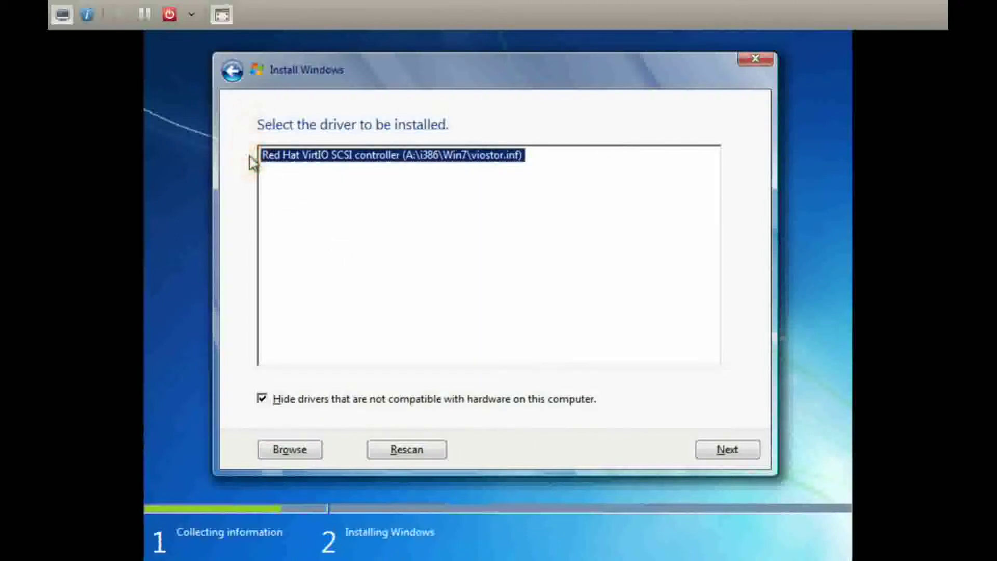
{"action": "left_click", "coordinate": [712, 458]}
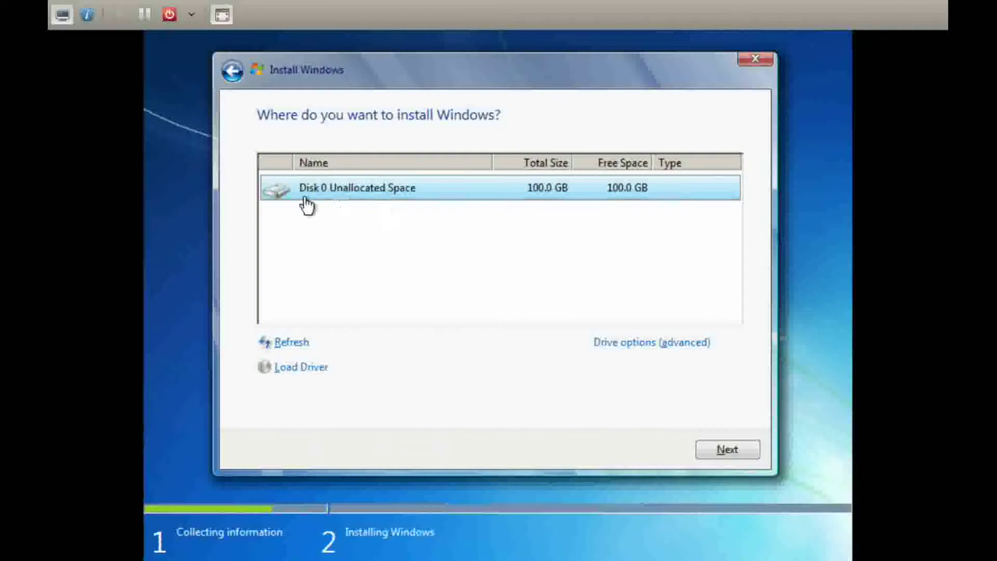
{"action": "left_click", "coordinate": [233, 188]}
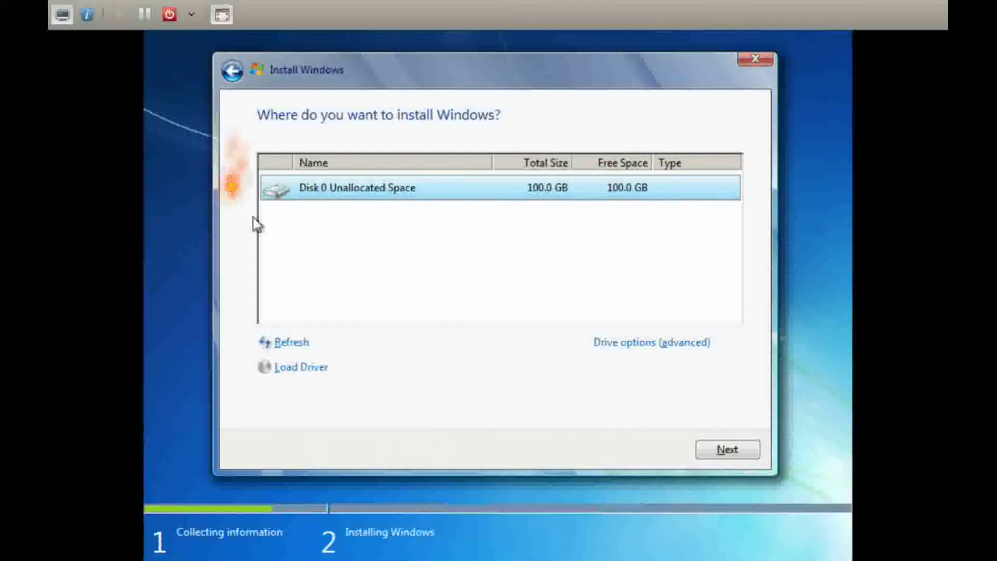
{"action": "left_click", "coordinate": [700, 451]}
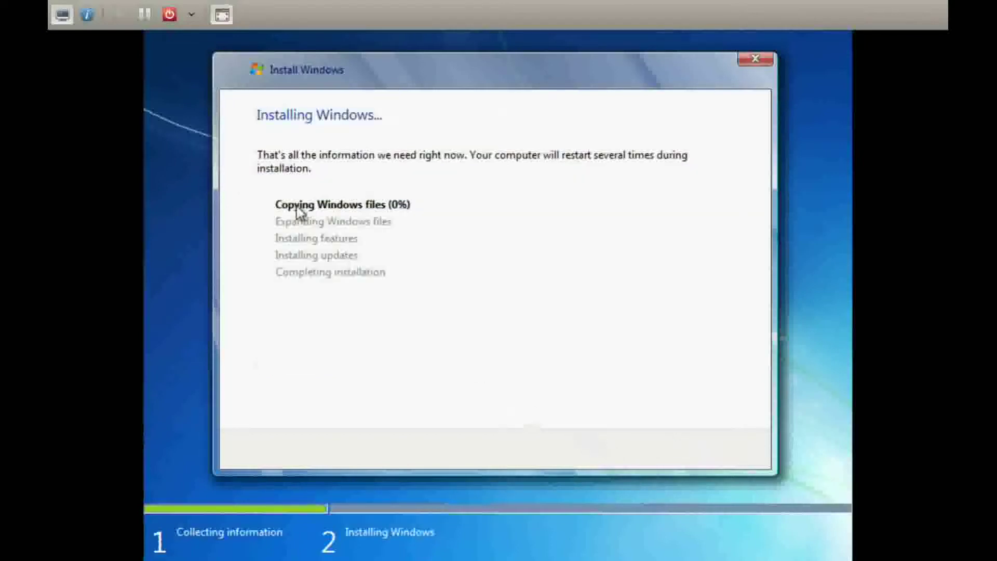
Step: Close the full-screen virtual machine console and pause Windows7-Ultimate-x86 in the Virtual Machine Manager
{"action": "left_click", "coordinate": [222, 15]}
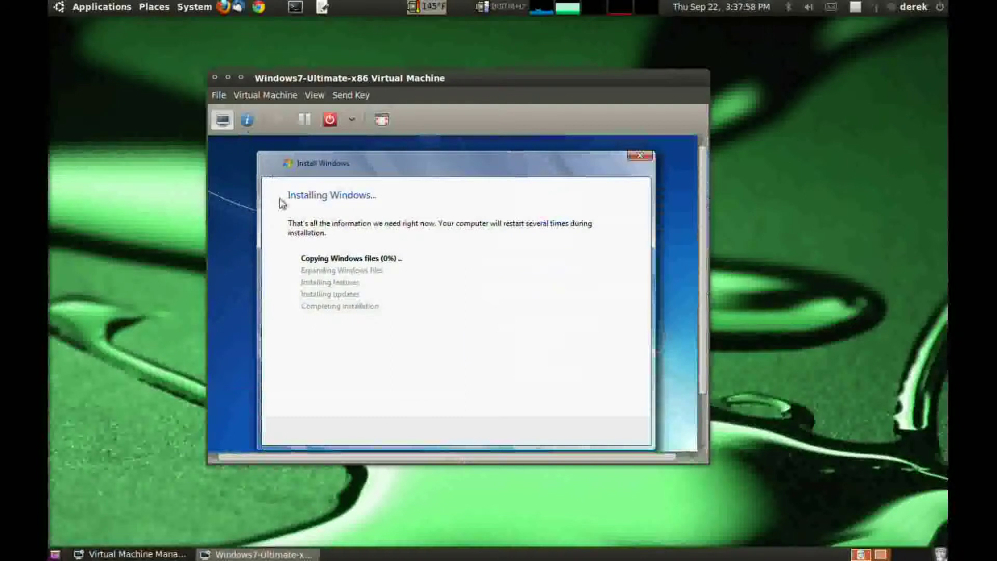
{"action": "left_click", "coordinate": [214, 77]}
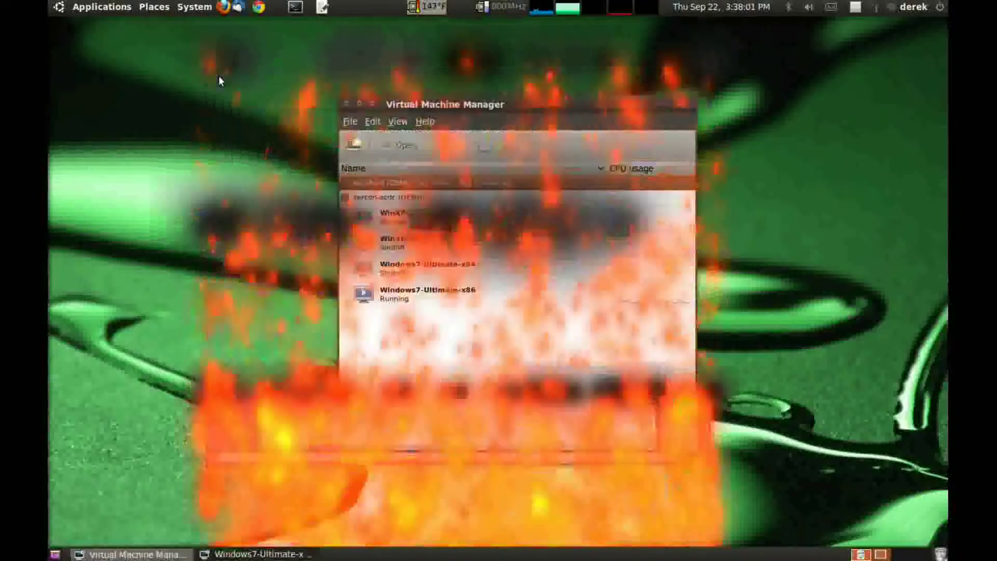
{"action": "left_click", "coordinate": [403, 304]}
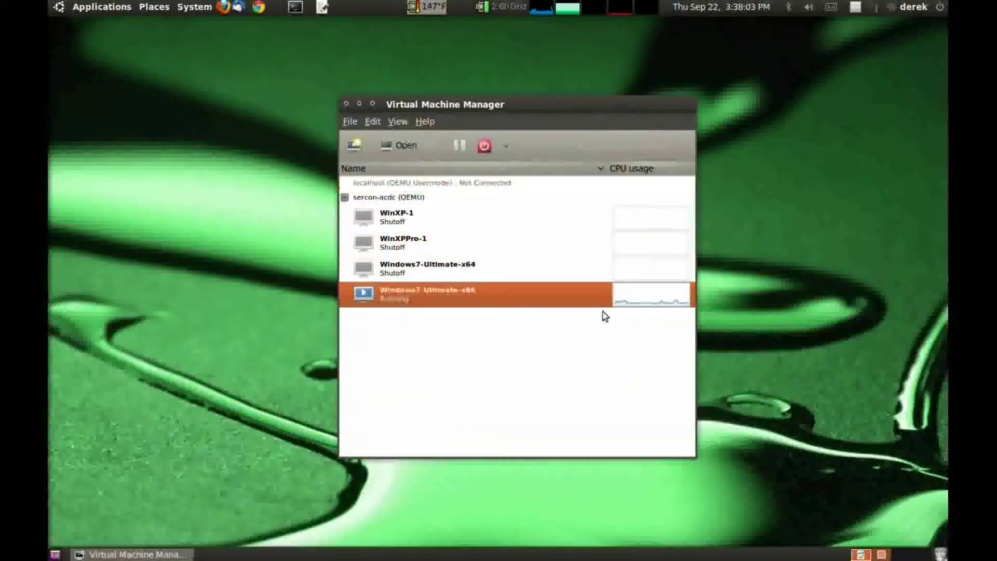
{"action": "left_click", "coordinate": [459, 148]}
Step: Switch to the workspace with the presentation and advance from the virtio driver slide to the LXC Containers slide
{"action": "key", "text": "super+e"}
{"action": "left_click", "coordinate": [237, 257]}
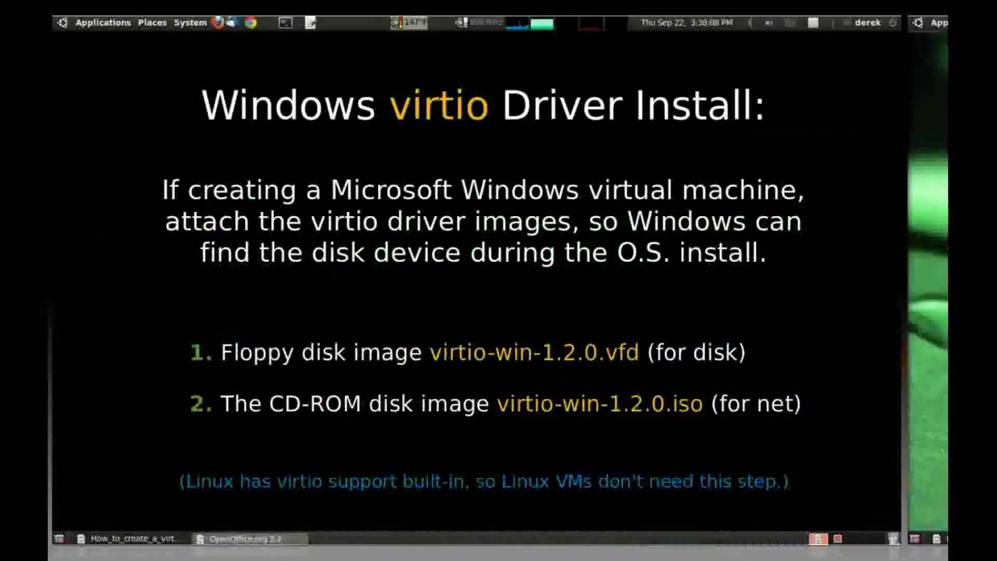
{"action": "key", "text": "space"}
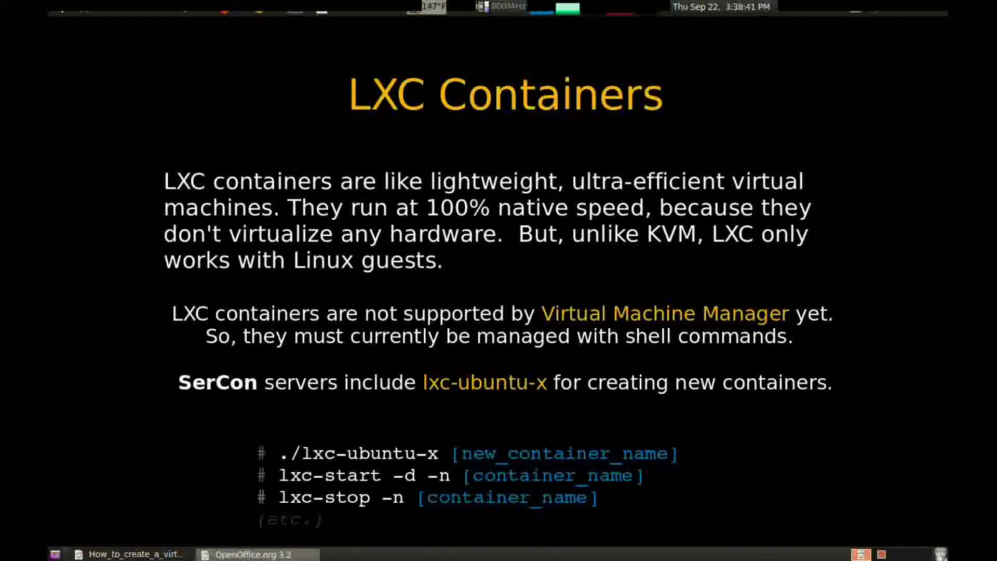
Step: Switch to the empty waterfall workspace and open a terminal window there, moved toward the middle of the desktop
{"action": "key", "text": "super+e"}
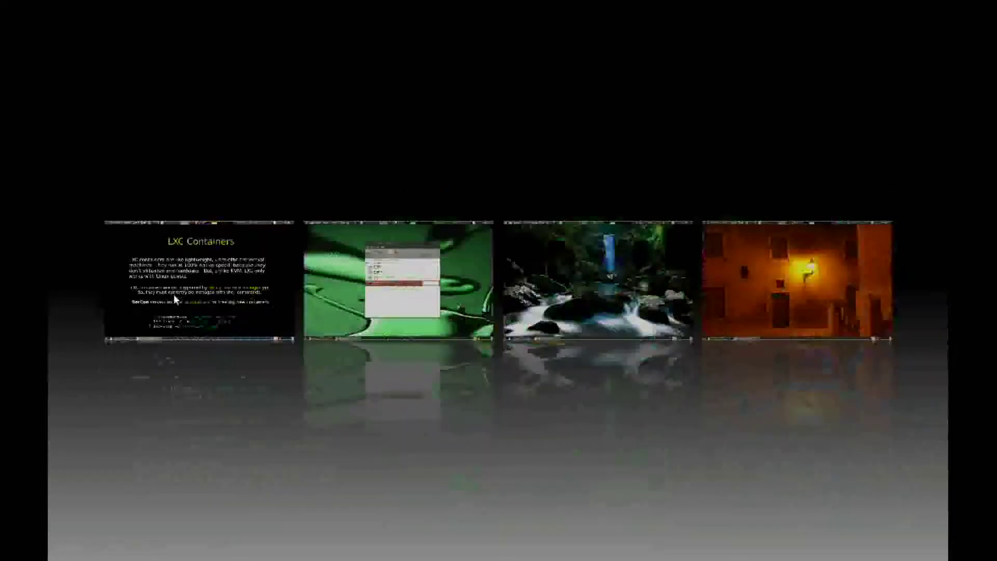
{"action": "left_click", "coordinate": [583, 255]}
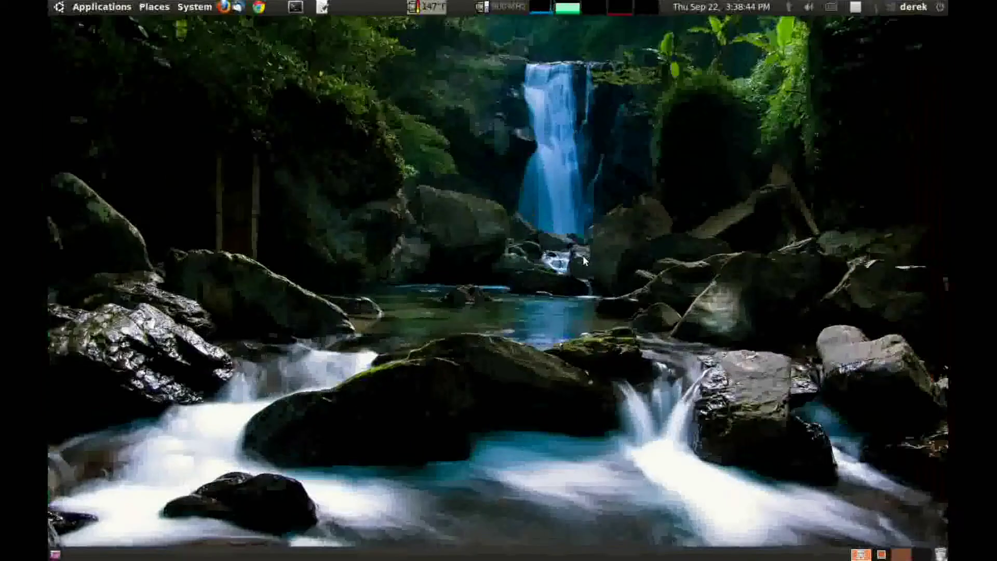
{"action": "left_click", "coordinate": [300, 7]}
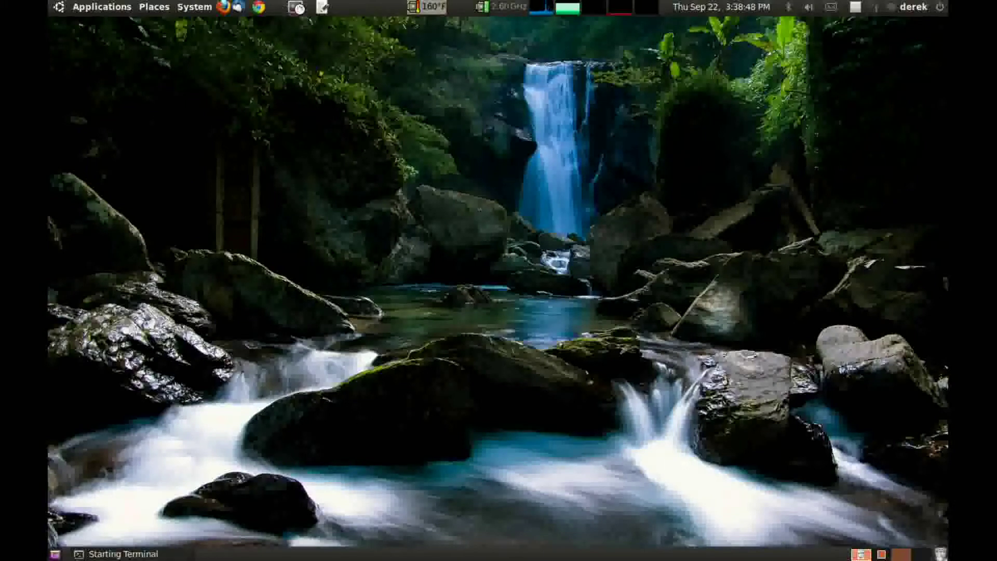
{"action": "left_click_drag", "start_coordinate": [291, 39], "coordinate": [574, 143]}
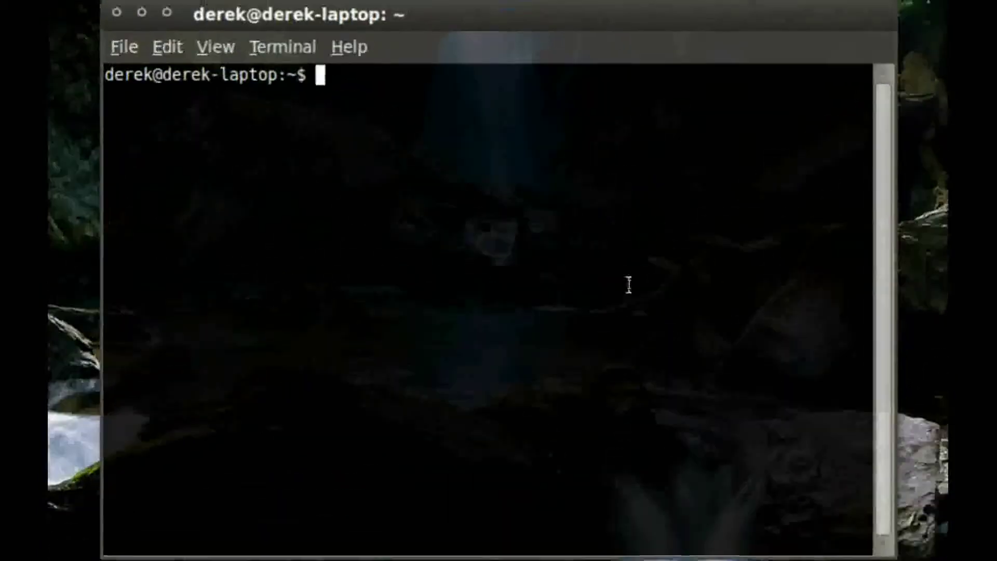
{"action": "type", "text": "SSH UBU"}
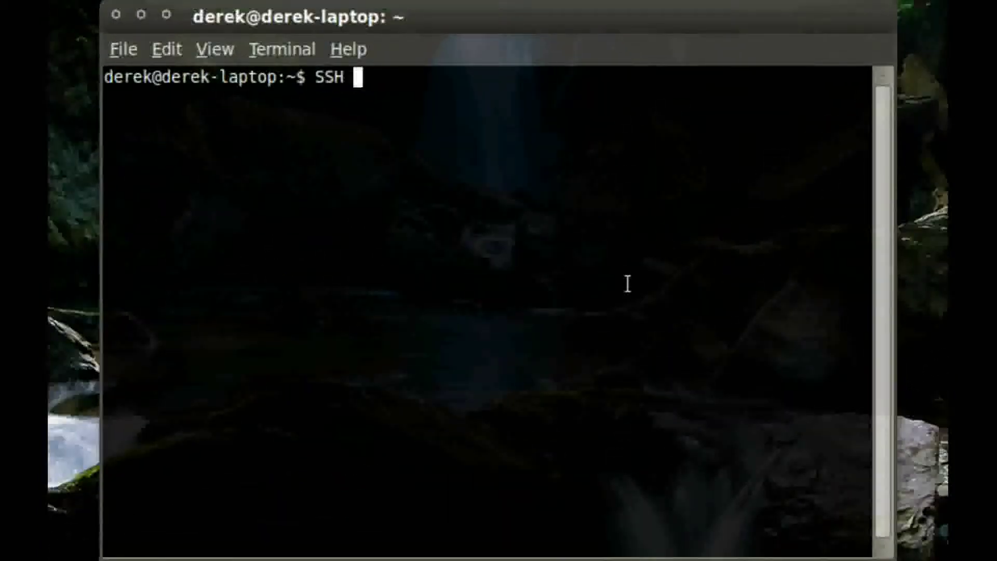
{"action": "key", "text": "BackSpace"}
{"action": "key", "text": "BackSpace"}
{"action": "key", "text": "BackSpace"}
{"action": "key", "text": "BackSpace"}
{"action": "key", "text": "BackSpace"}
{"action": "key", "text": "BackSpace"}
{"action": "key", "text": "BackSpace"}
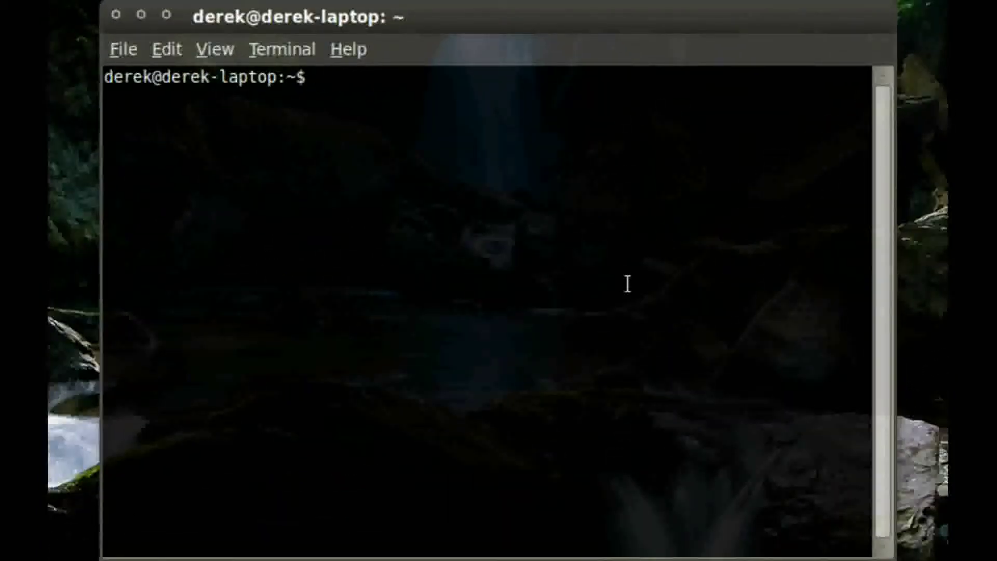
Step: Connect to the server over SSH with ssh ubuntu@sercon-acdc
{"action": "type", "text": "ssh ubuntu@"}
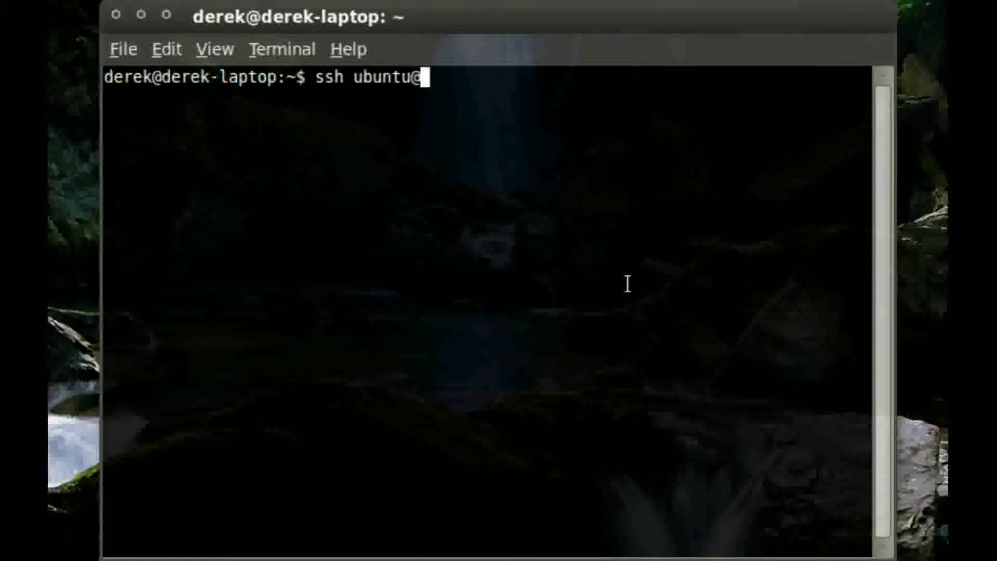
{"action": "type", "text": "sercon-acdc"}
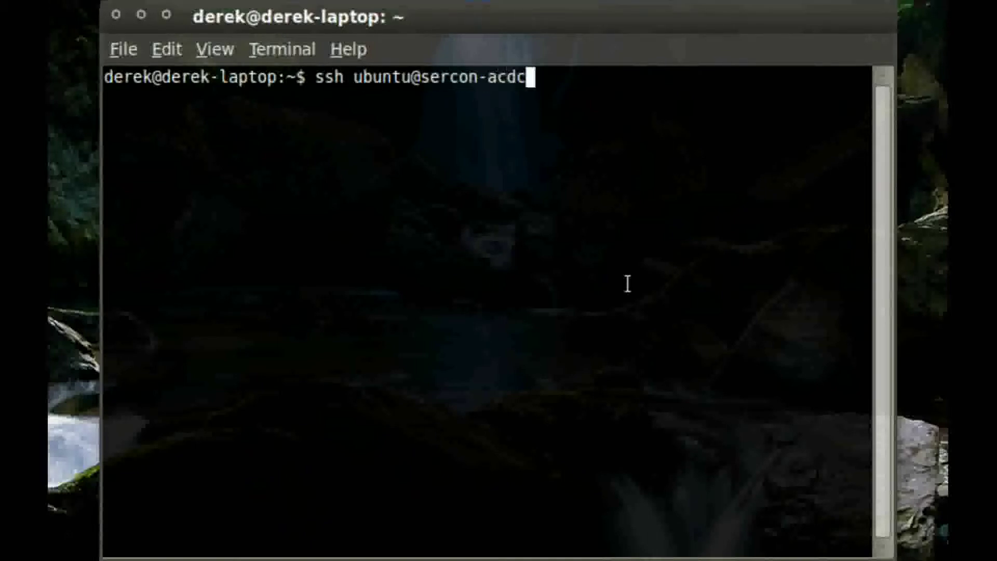
{"action": "key", "text": "Return"}
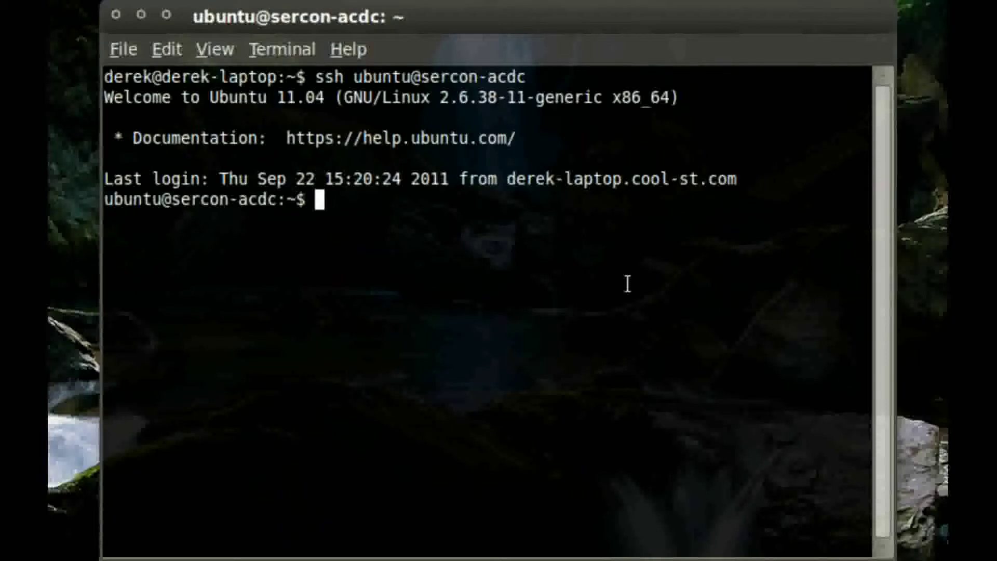
Step: Open a root shell on the server with sudo bash, entering the account password when asked
{"action": "type", "text": "sudo bash"}
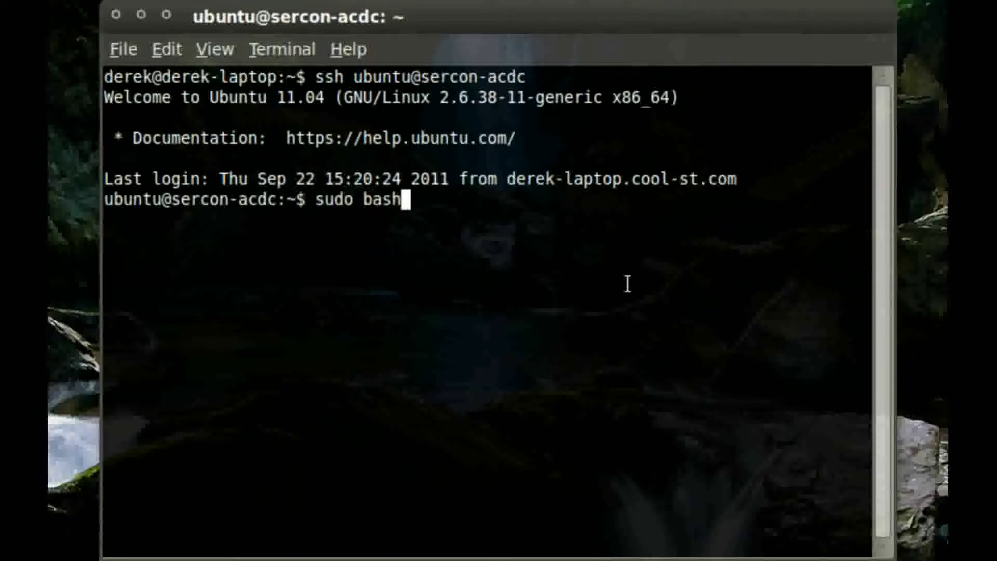
{"action": "key", "text": "Return"}
{"action": "key", "text": "Return"}
Step: Change to the ./lxc-ubuntu-x directory and run ./lxc-ubuntu-x dev-server-1 to create a container named dev-server-1
{"action": "type", "text": "cd "}
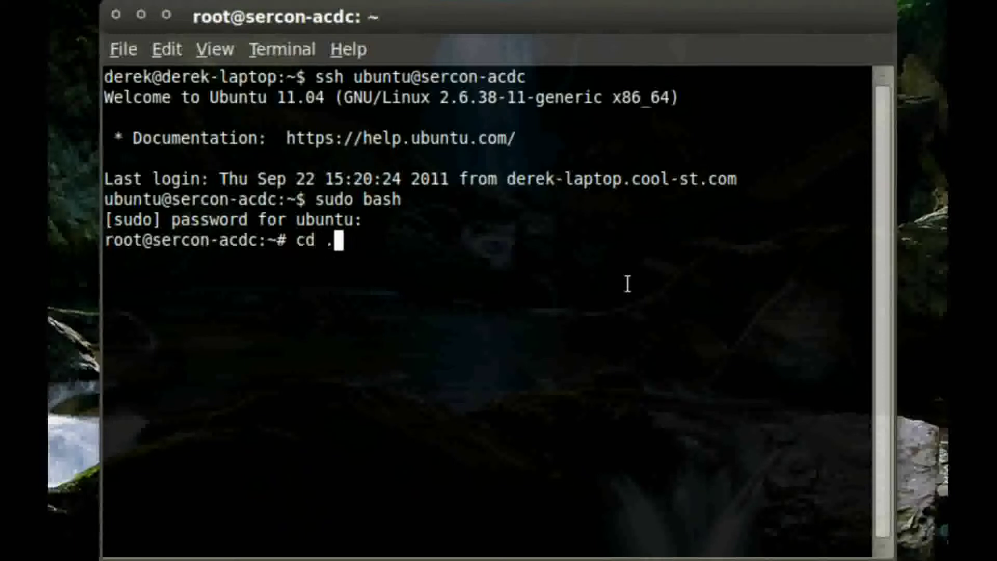
{"action": "type", "text": "./lxc-ubuntu-x"}
{"action": "key", "text": "Return"}
{"action": "type", "text": "./lxc"}
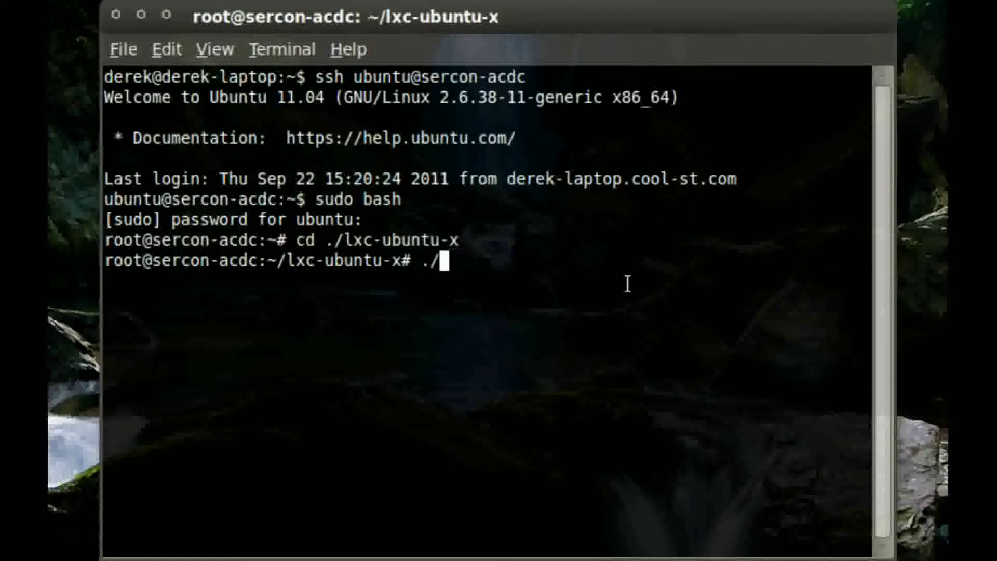
{"action": "key", "text": "Tab"}
{"action": "type", "text": "d"}
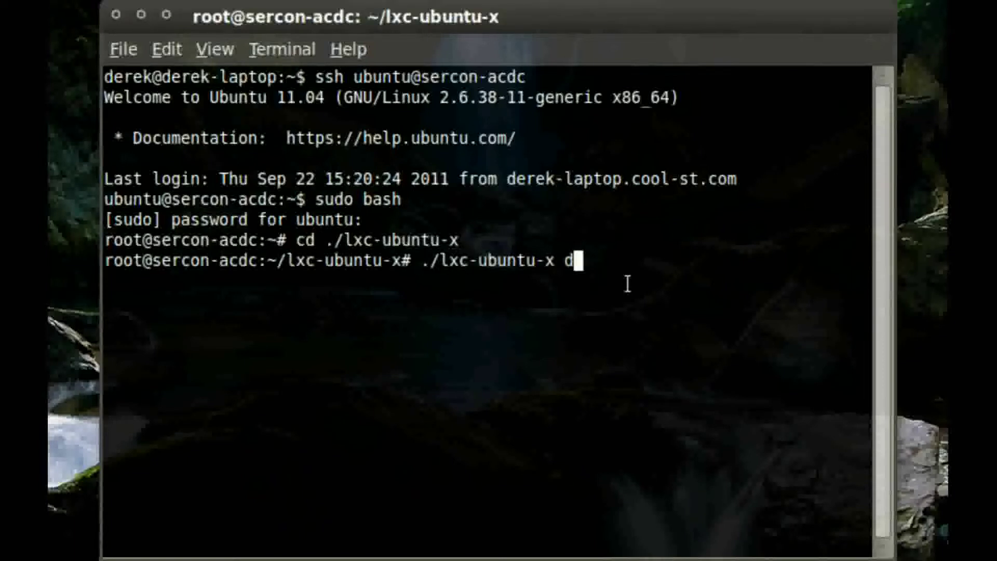
{"action": "type", "text": "ev-server-1"}
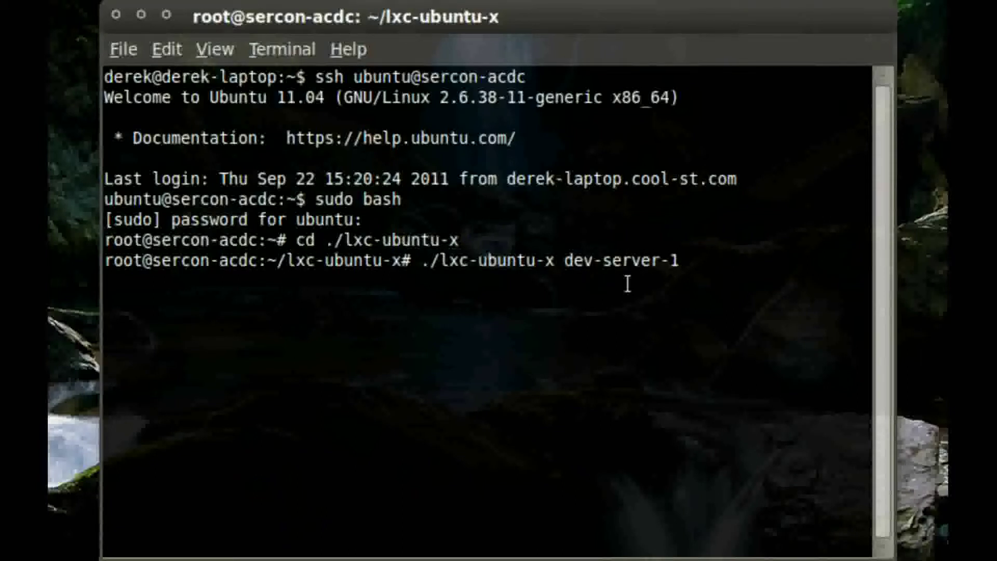
{"action": "key", "text": "Return"}
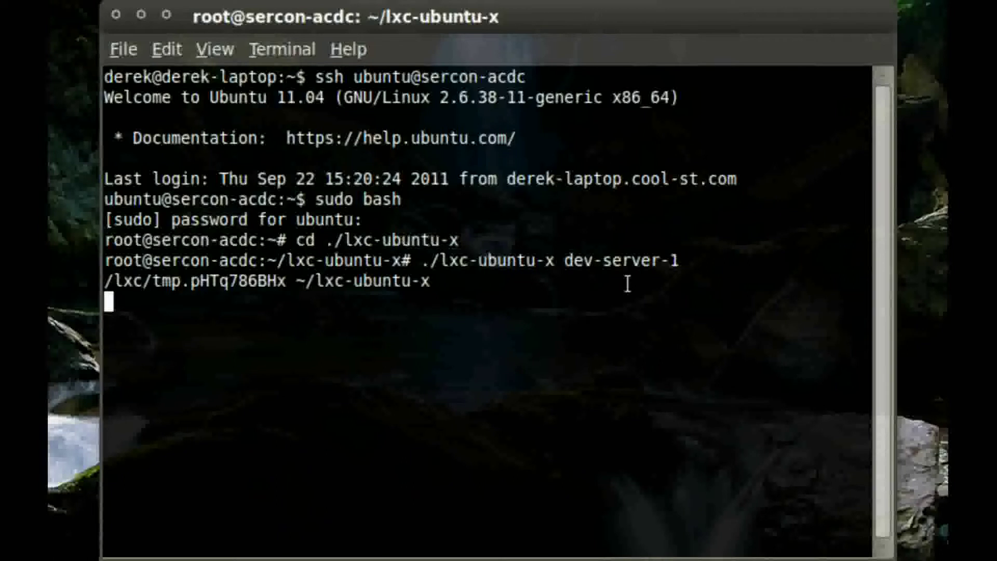